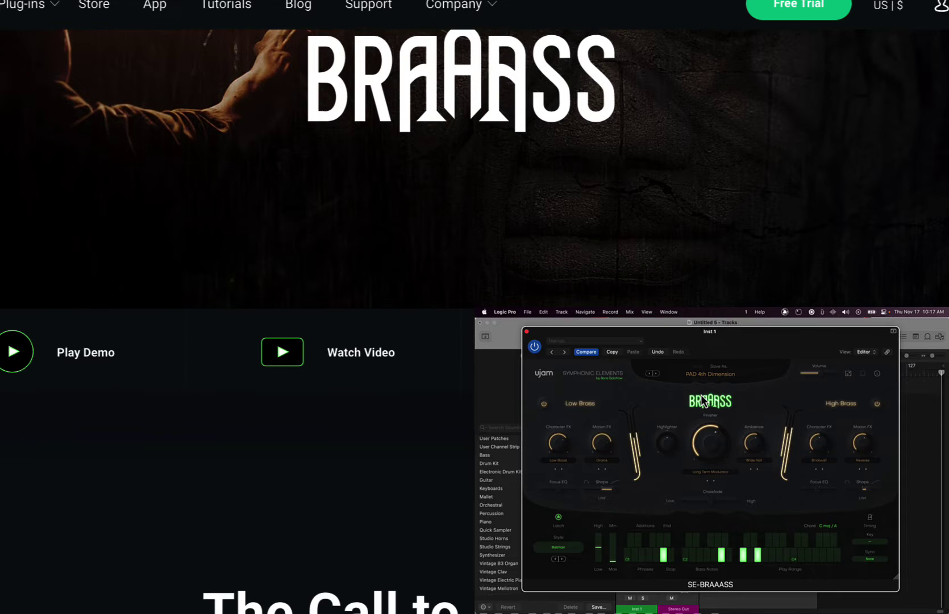
Look through the BRAAASS product page down to its tagline, supported plug-in formats and interface image.
scroll(239, 318, down, 6)
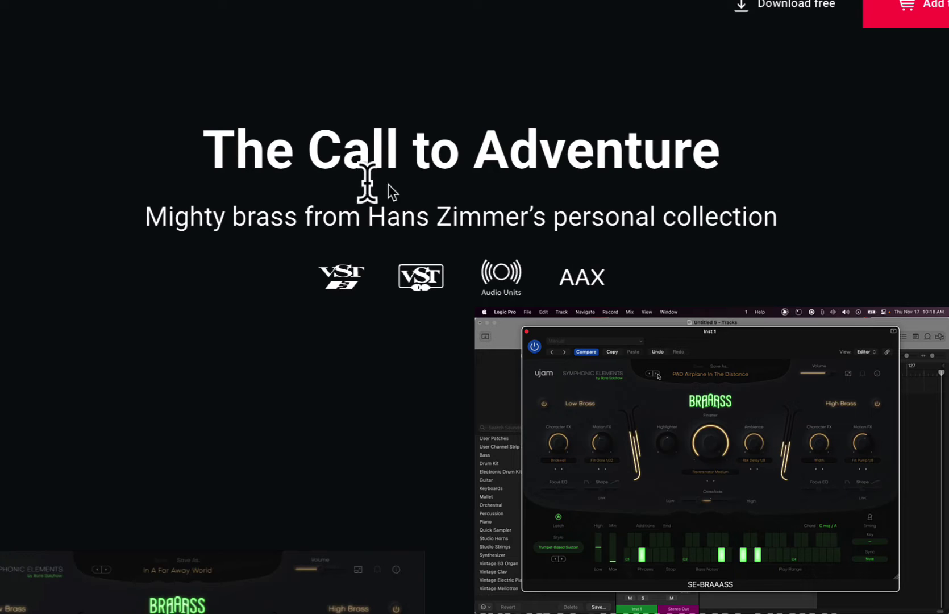
scroll(454, 216, down, 8)
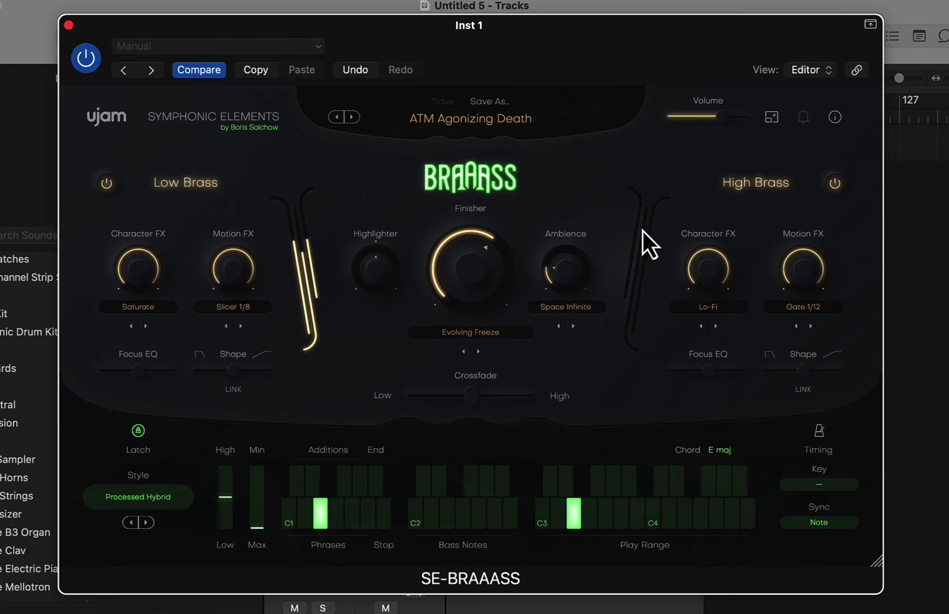
Step forward from the ATM Agonizing Death preset to ATM All About Mellow and the preset after it.
click(353, 117)
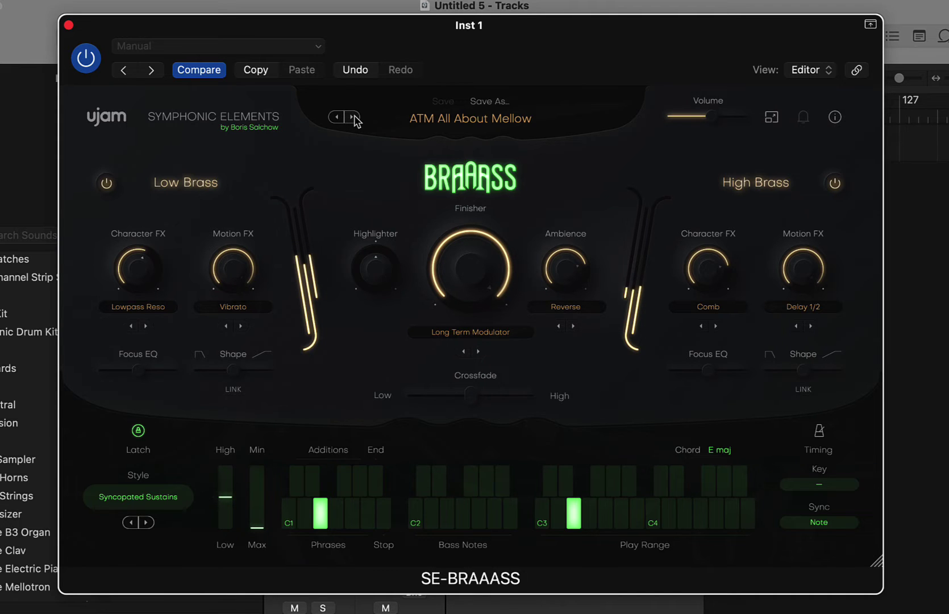
click(354, 116)
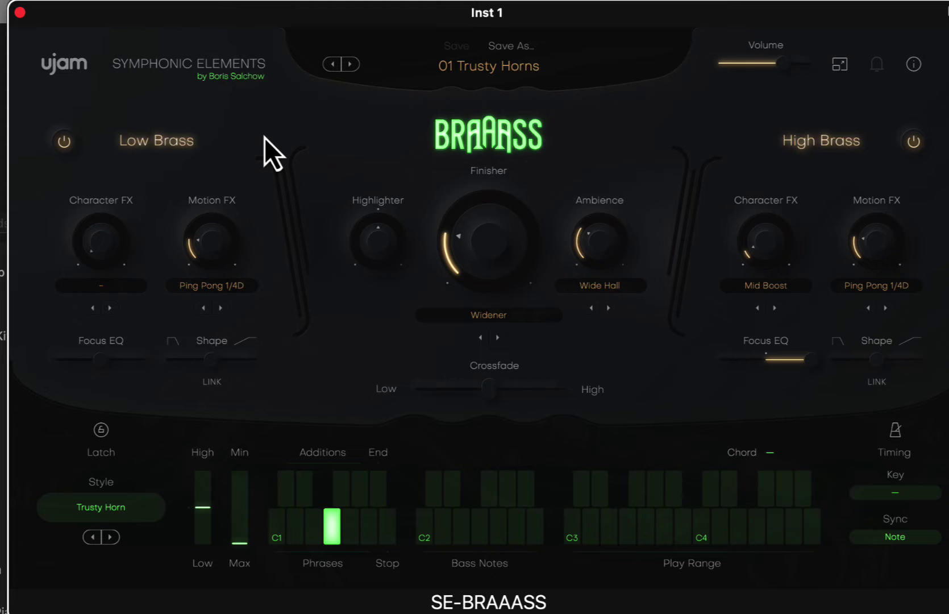
Browse the BRAAASS preset categories, such as Cinematic Longs, BRAAAMs and Introduction, without loading another preset.
click(502, 67)
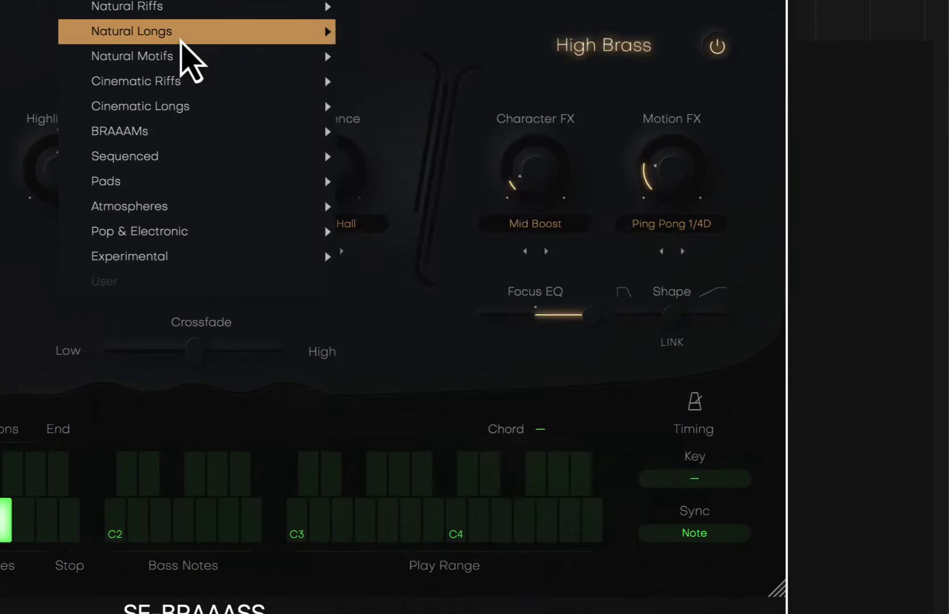
mouse_move(188, 253)
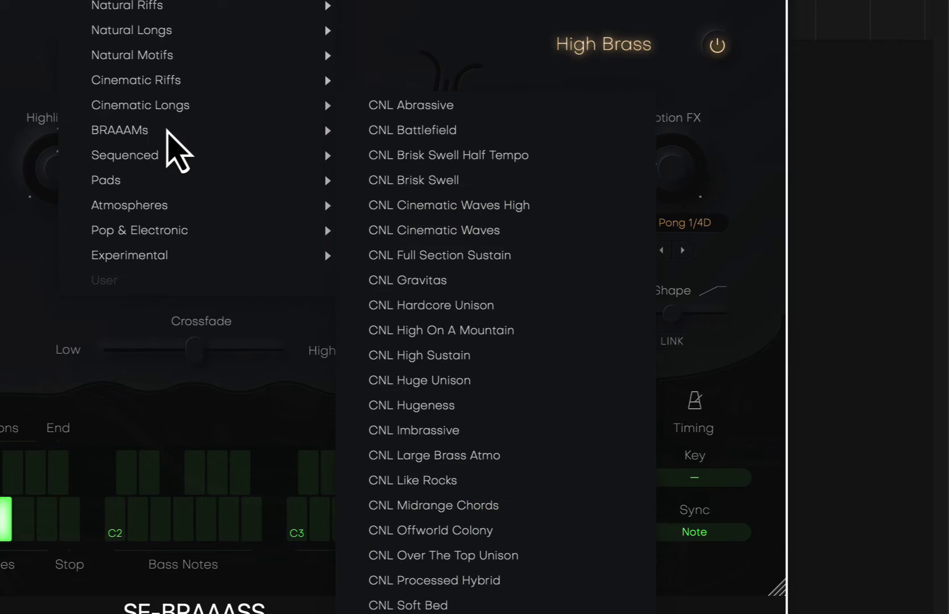
mouse_move(167, 134)
mouse_move(186, 201)
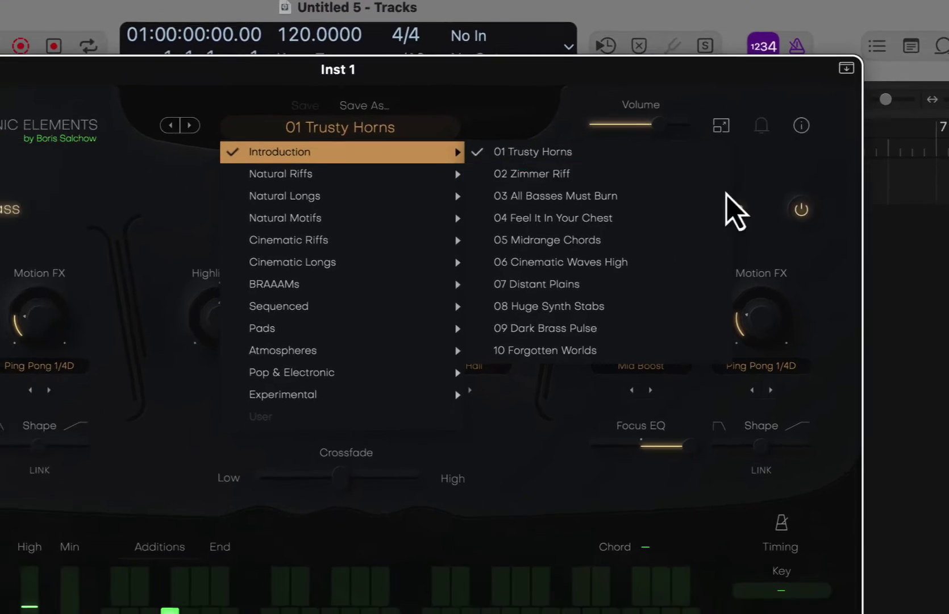
click(680, 243)
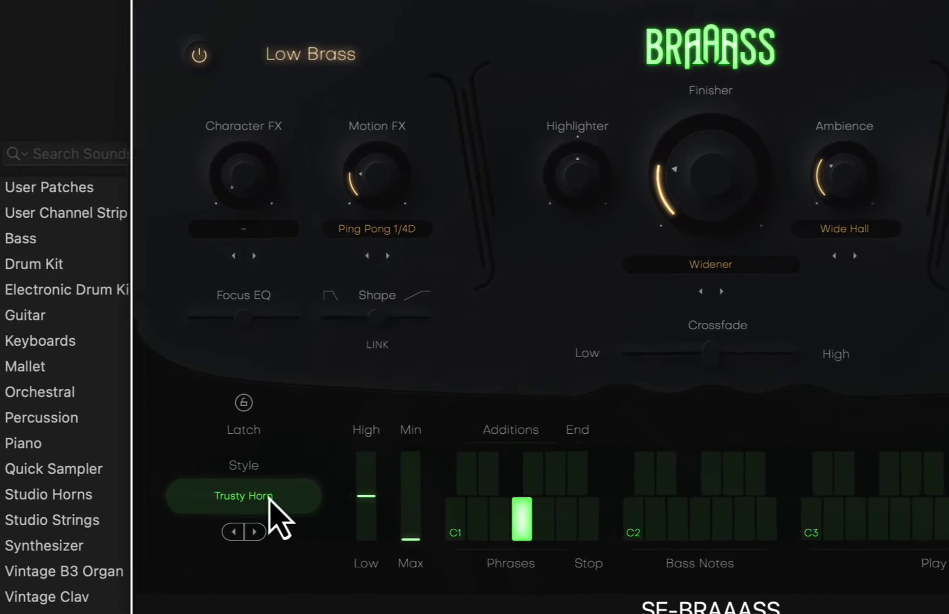
Examine the Style categories and the styles in the Basic group without choosing one.
click(115, 500)
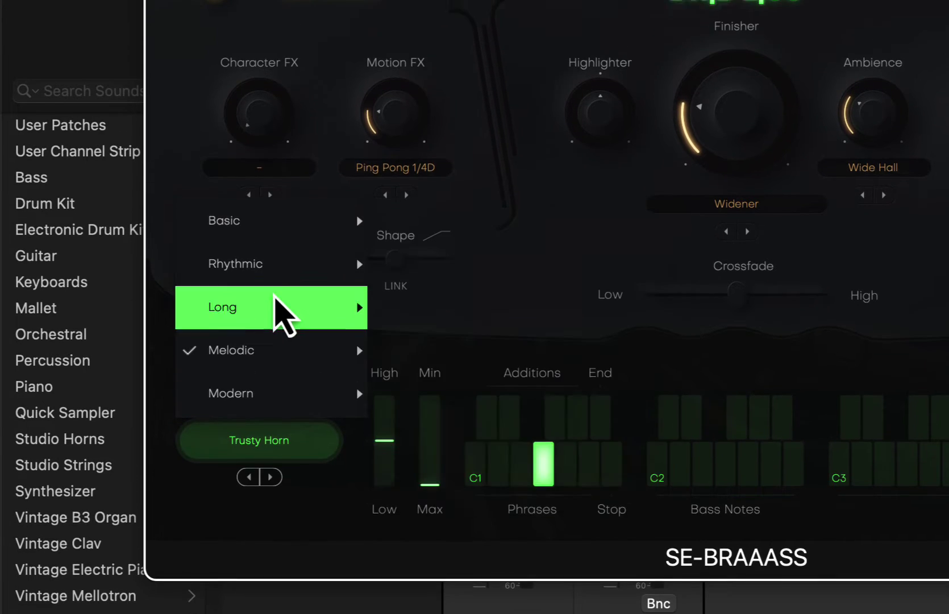
mouse_move(259, 277)
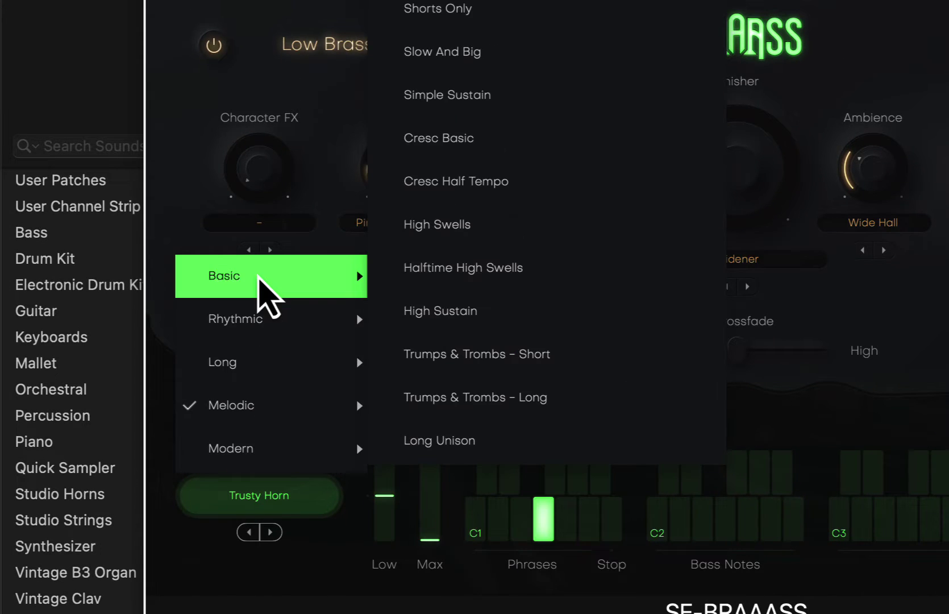
click(880, 318)
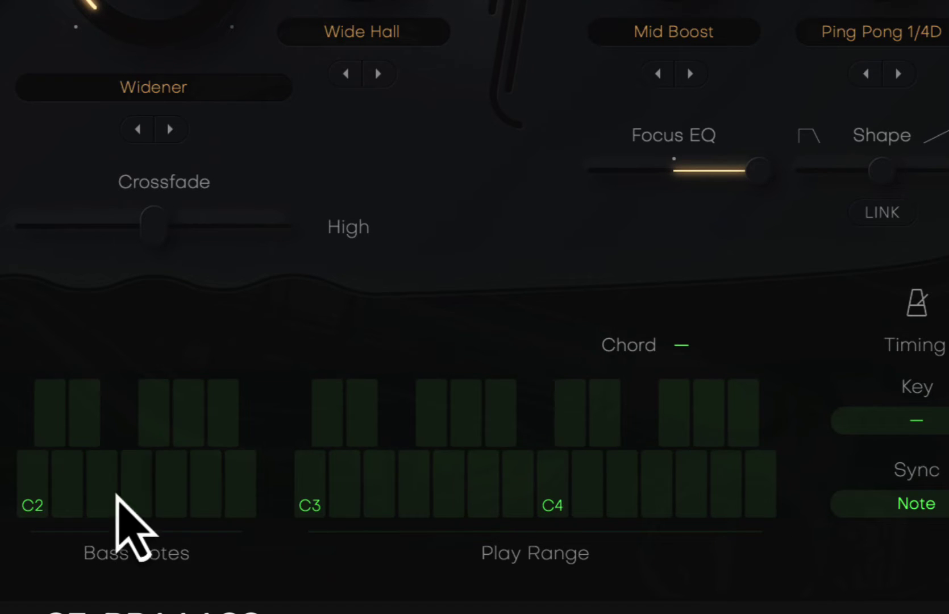
Switch the Low Brass section off and back on, and do the same with the High Brass section.
click(213, 278)
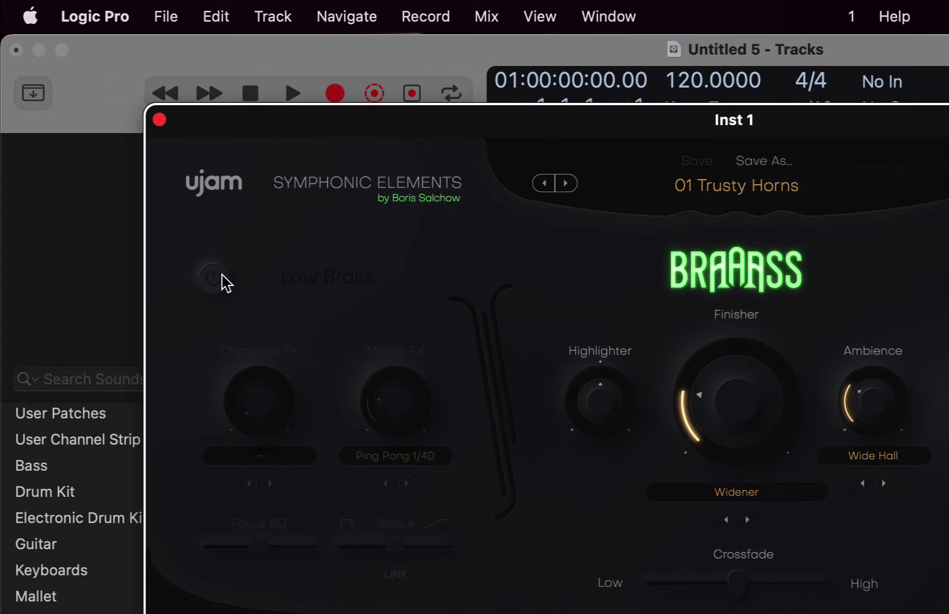
click(222, 280)
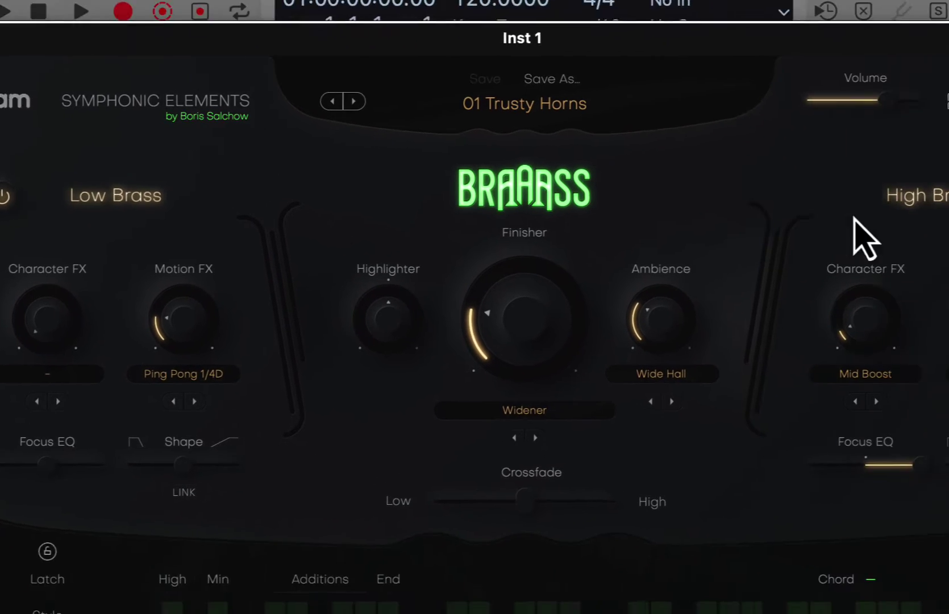
click(905, 144)
click(908, 145)
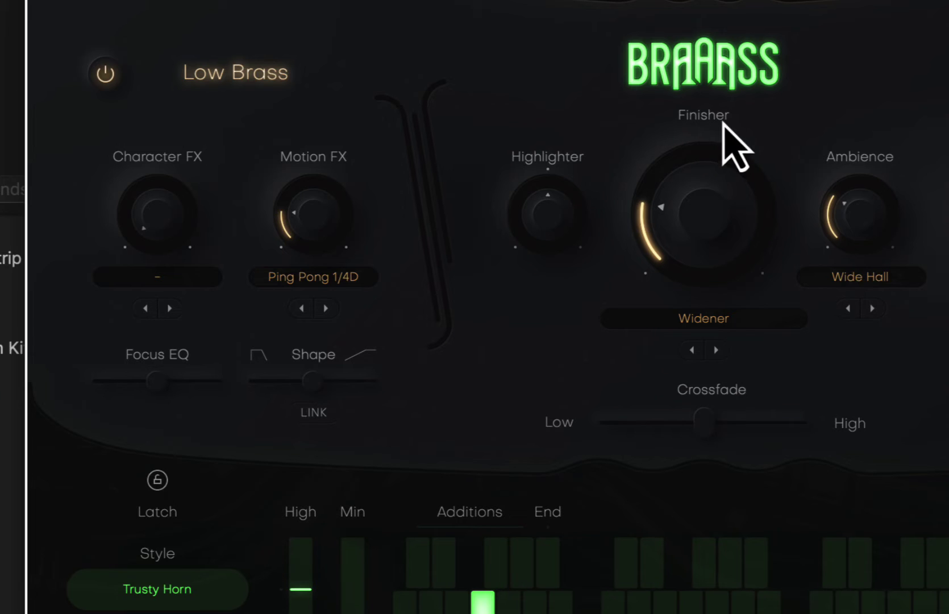
Browse the Finisher modes in the MASTER, MOVE, TONE, GLITCH and BEYOND groups.
click(727, 321)
mouse_move(215, 404)
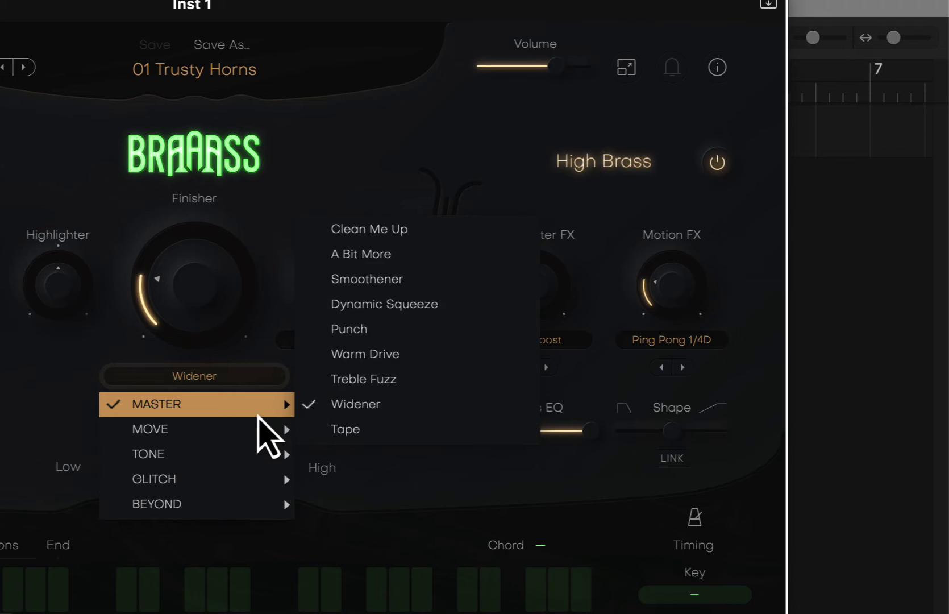
mouse_move(212, 434)
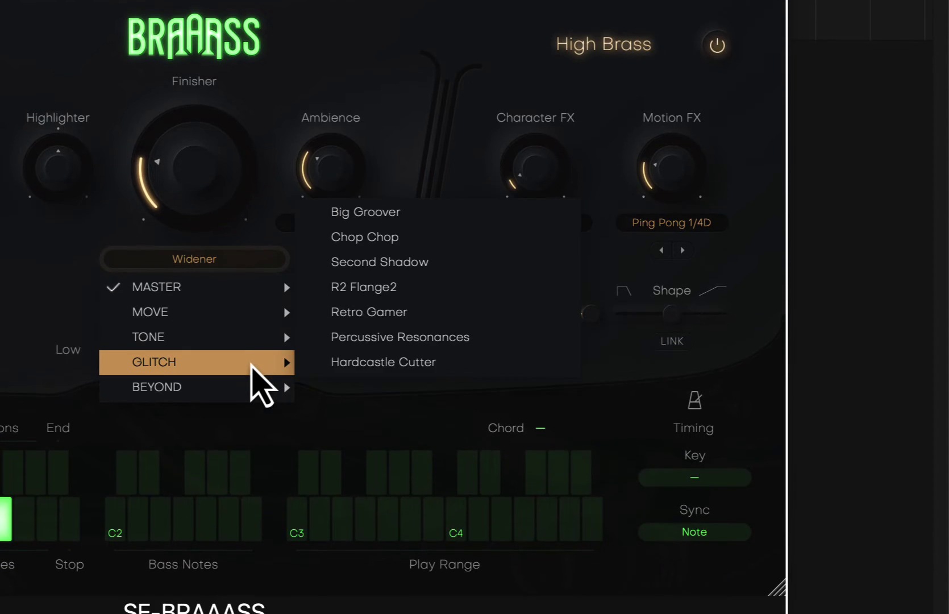
mouse_move(246, 504)
click(377, 236)
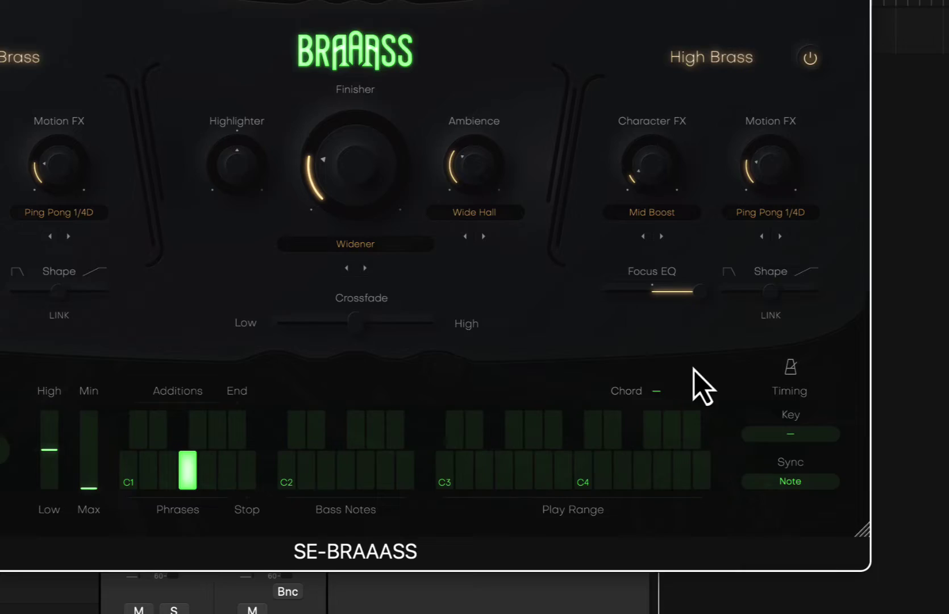
Inspect the Swing and Speed options in the Timing settings and close them again.
click(791, 380)
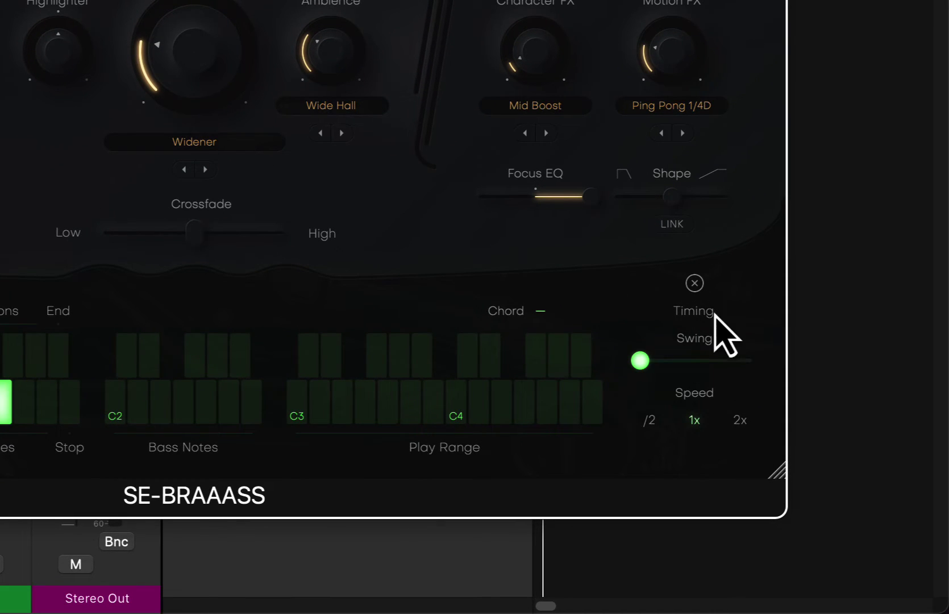
click(694, 283)
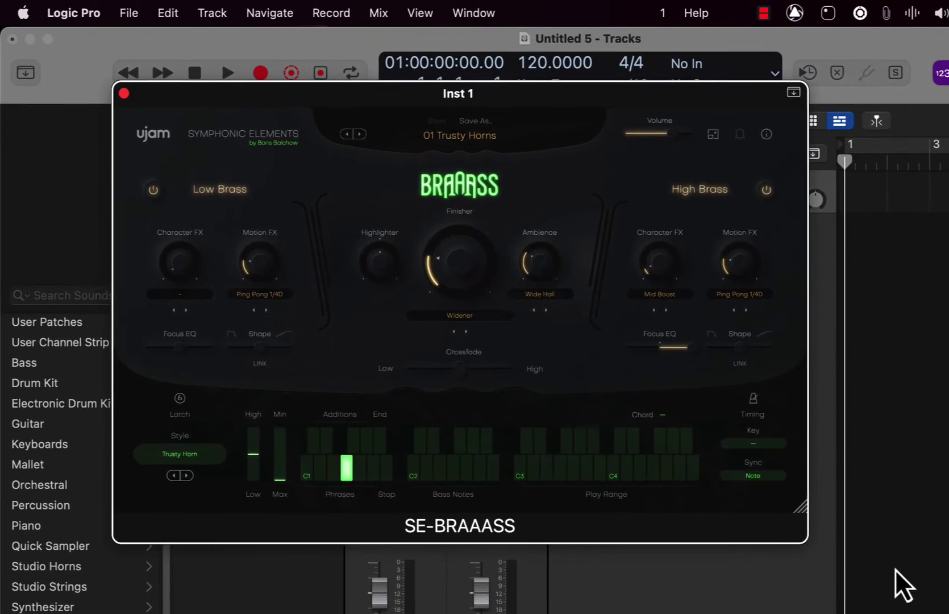
Enlarge the BRAAASS plug-in window from its corner and toggle it between its small and large sizes.
drag(701, 474, 917, 606)
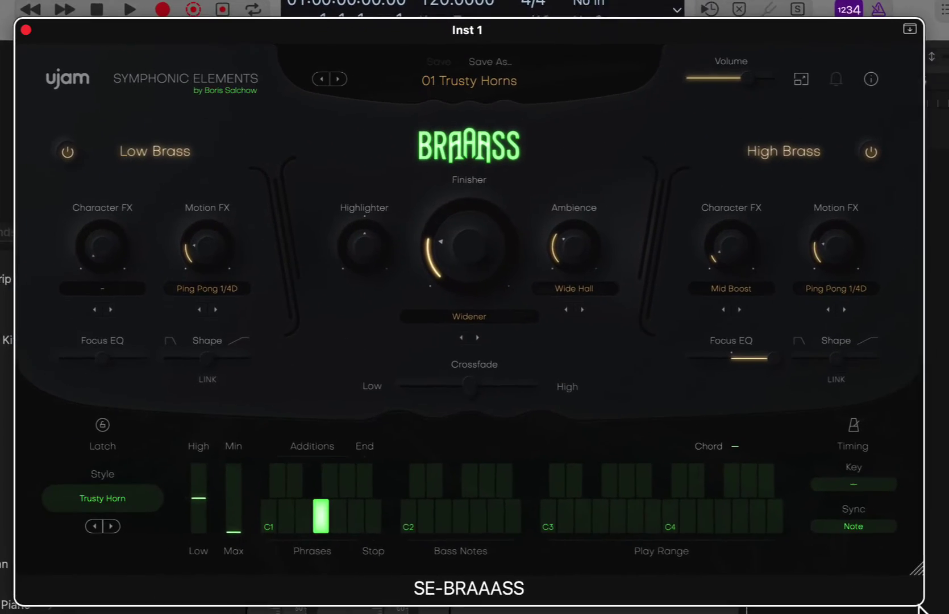
click(805, 79)
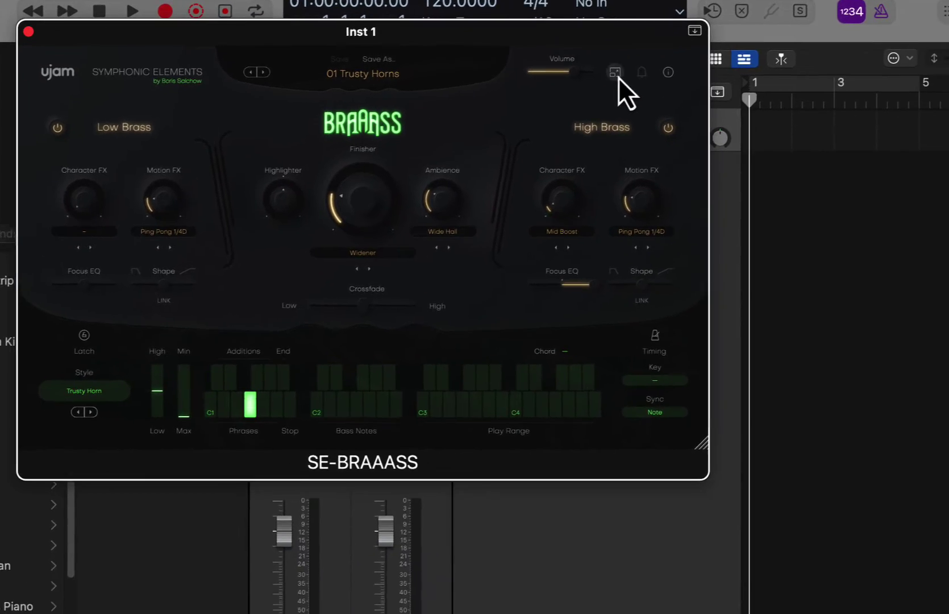
click(710, 134)
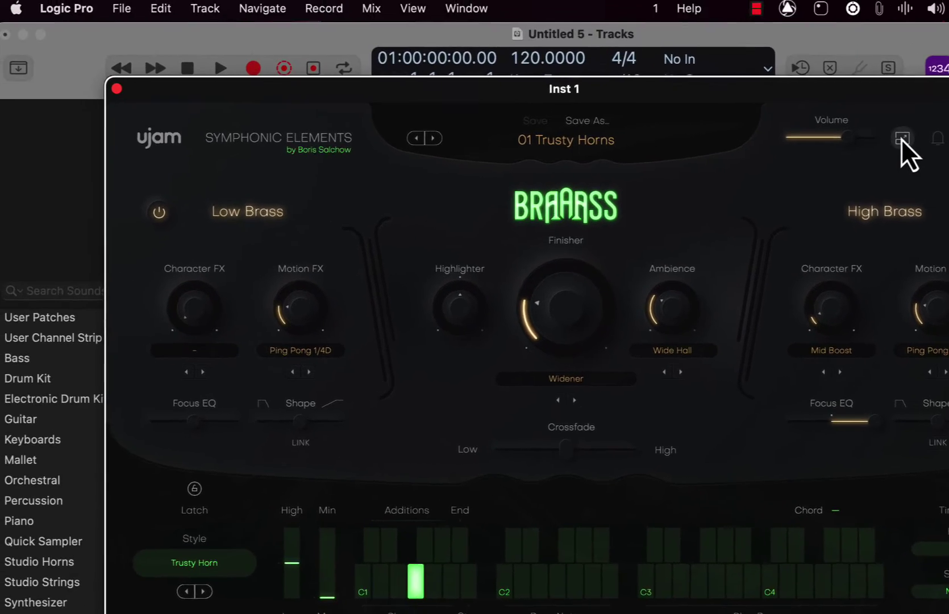
click(825, 88)
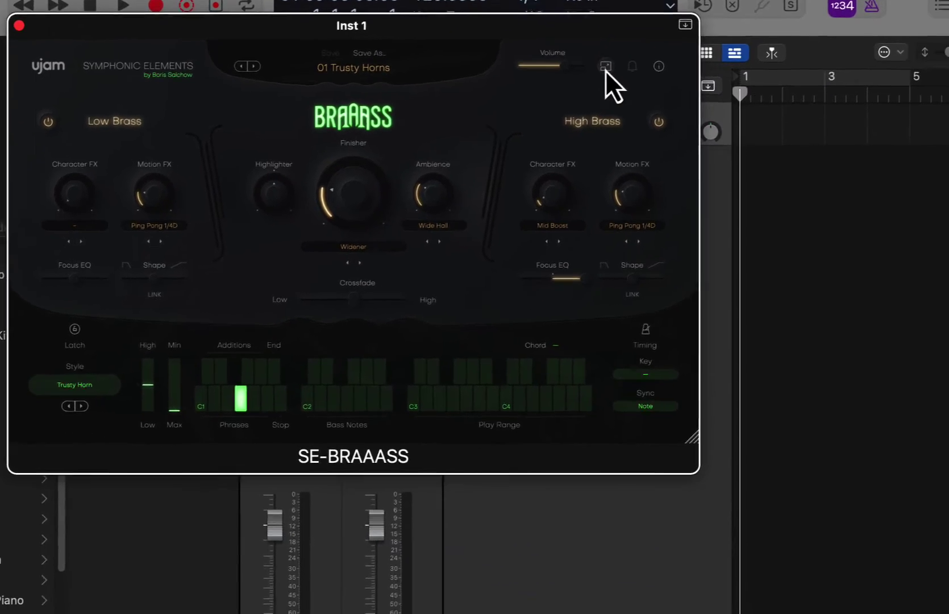
click(605, 67)
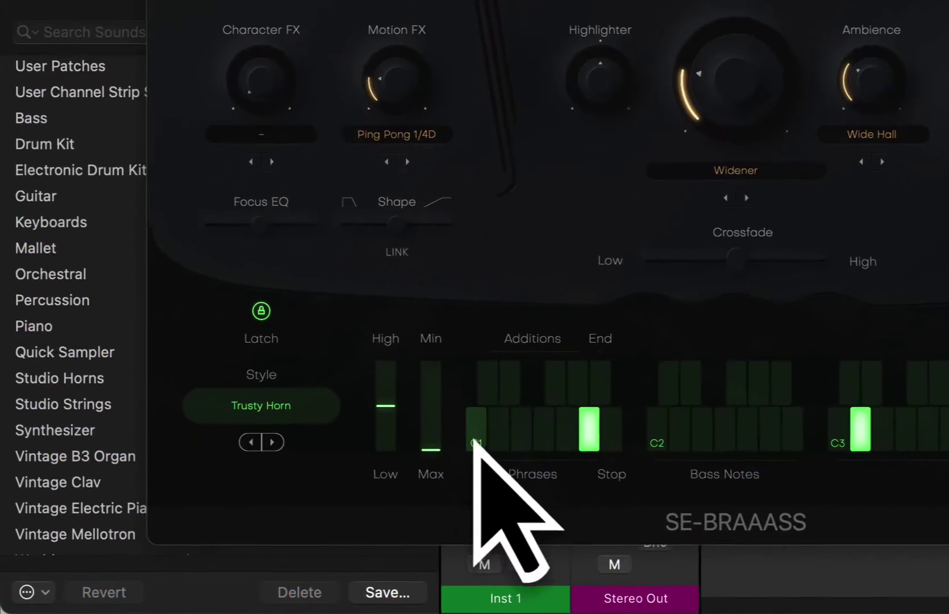
Audition the Trusty Horn style's phrases in order from key C1 up to A1 with Latch on.
click(476, 434)
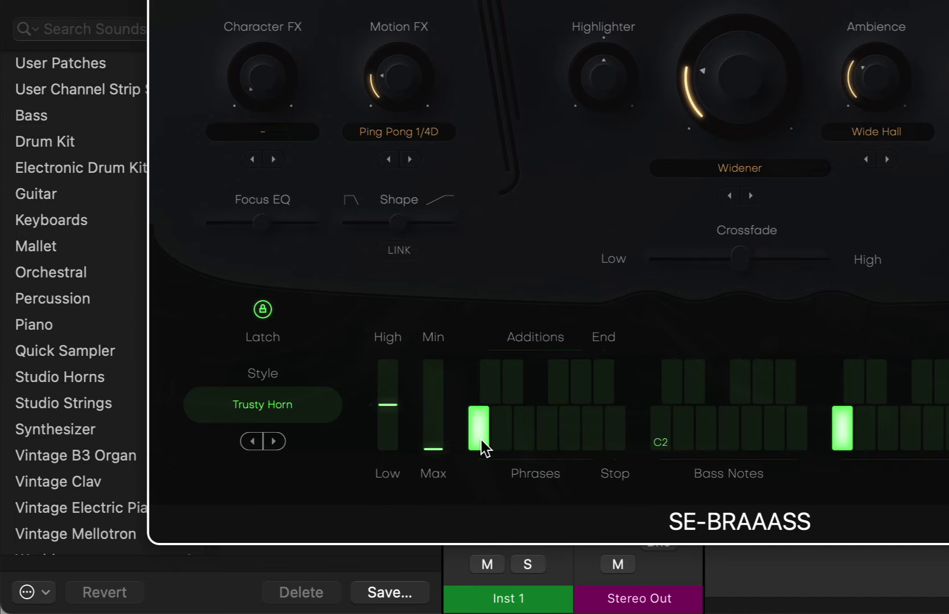
click(496, 440)
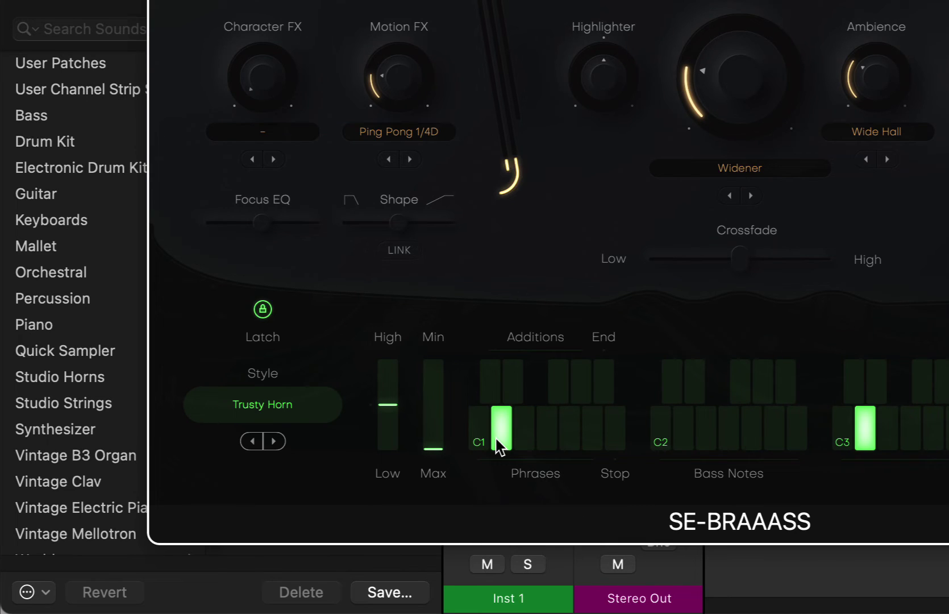
click(510, 398)
click(528, 441)
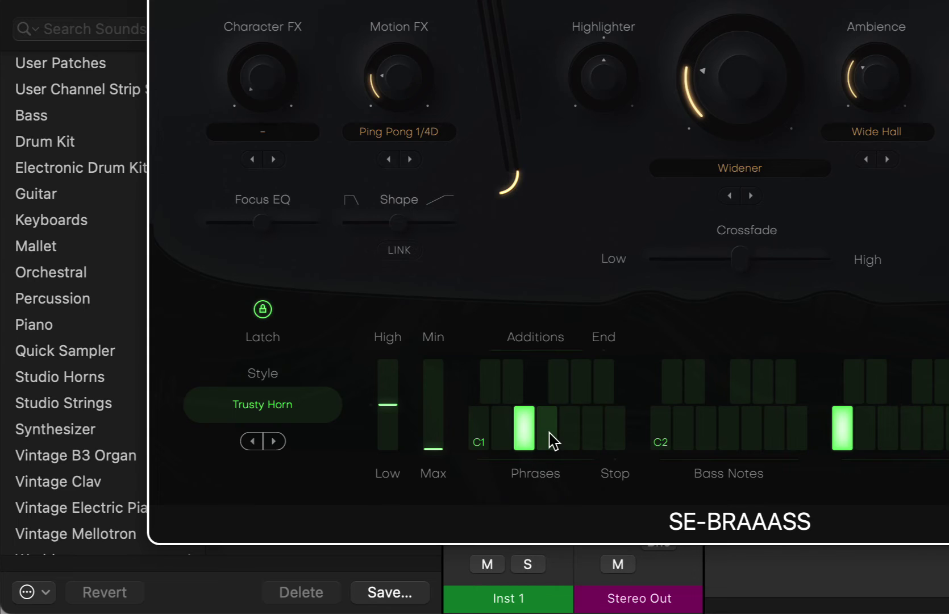
click(552, 440)
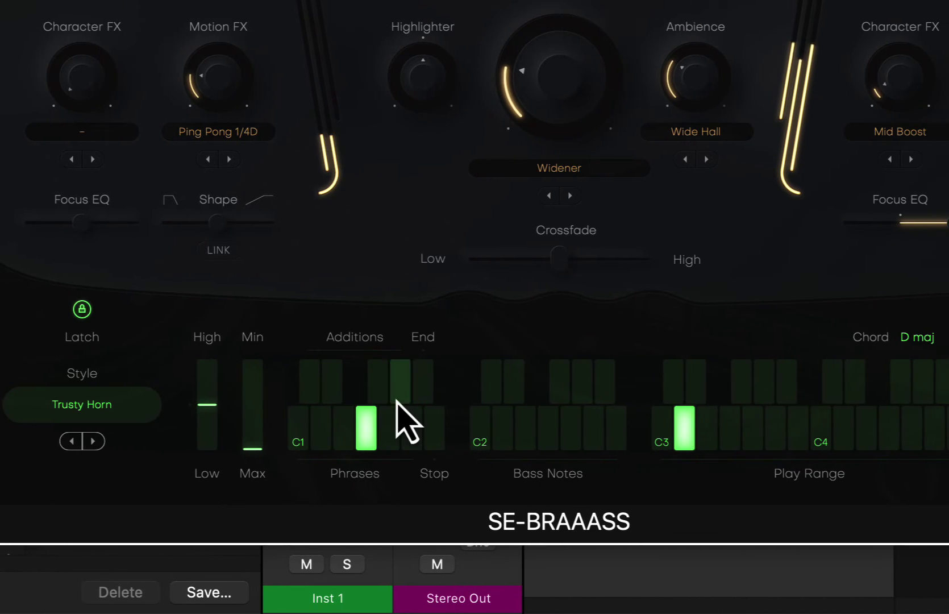
click(399, 431)
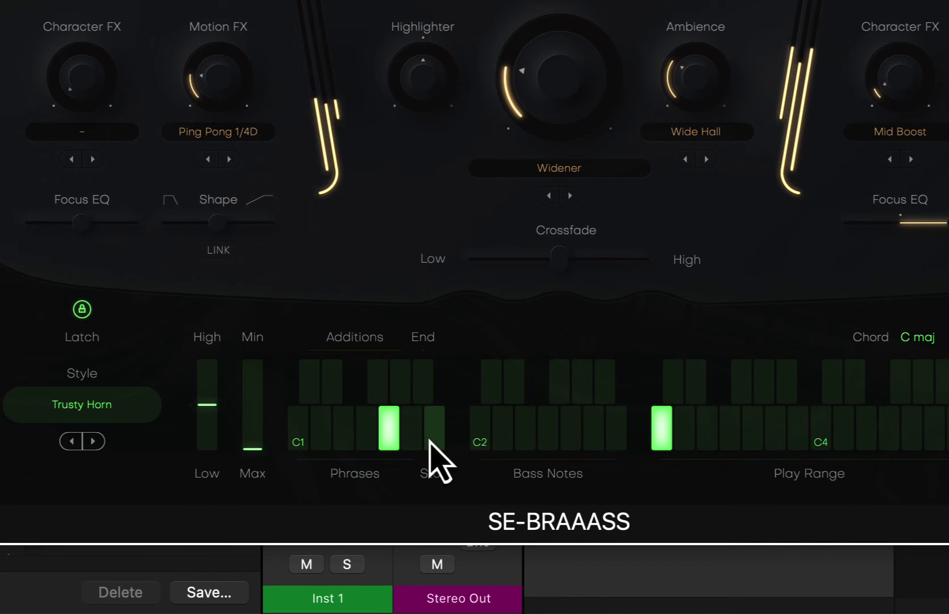
click(408, 429)
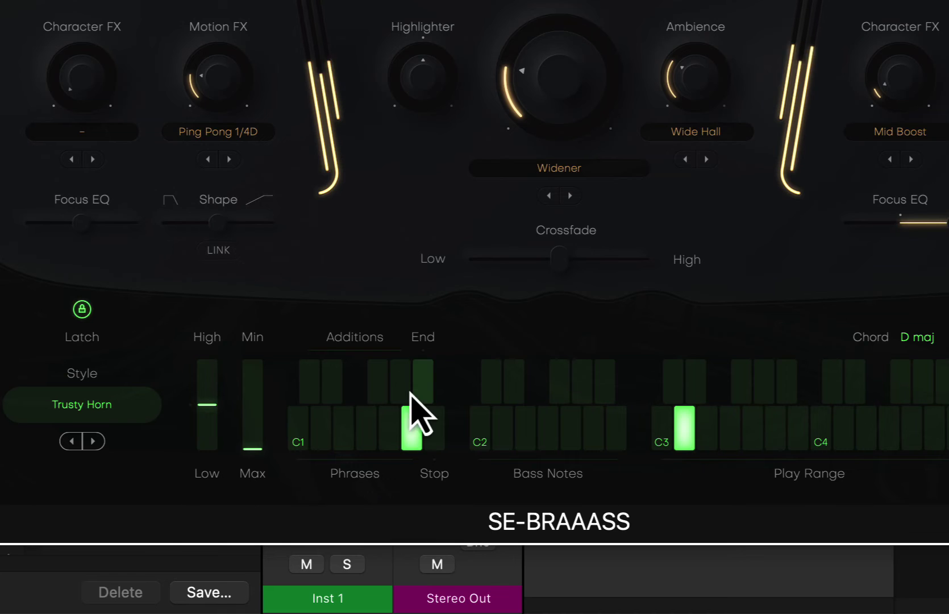
click(399, 395)
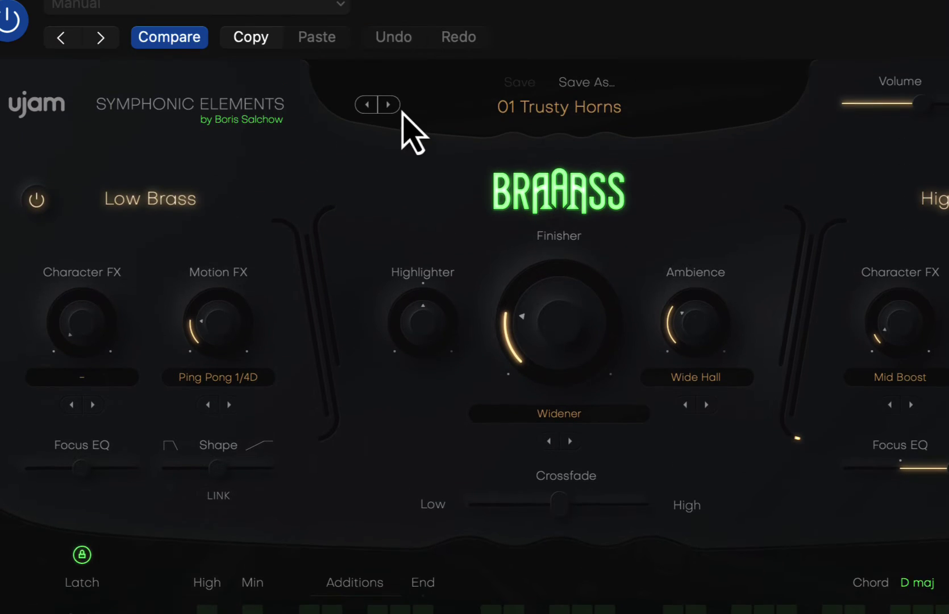
Load the preset 02 Zimmer Riff and audition its phrases on keys C1 and F1.
click(391, 209)
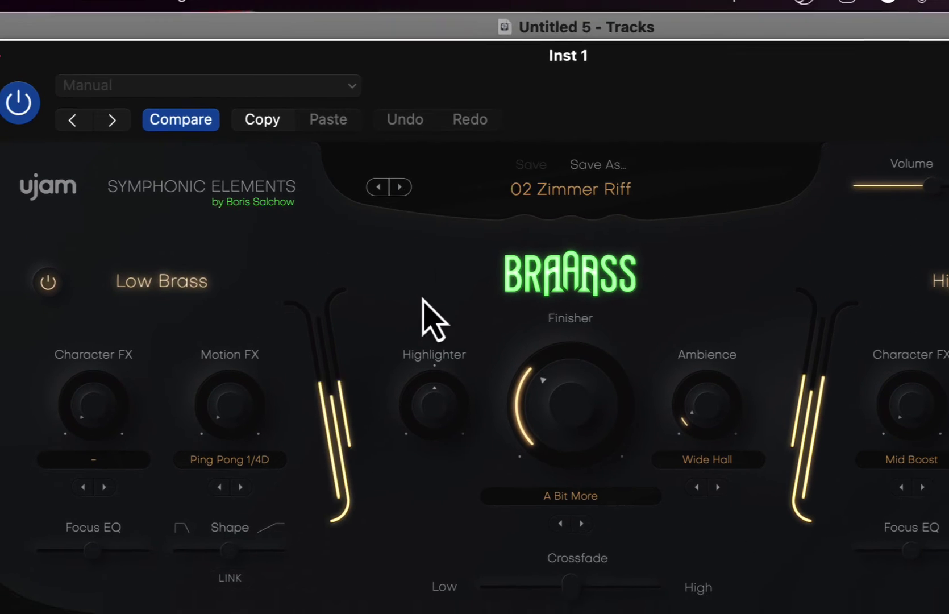
click(482, 435)
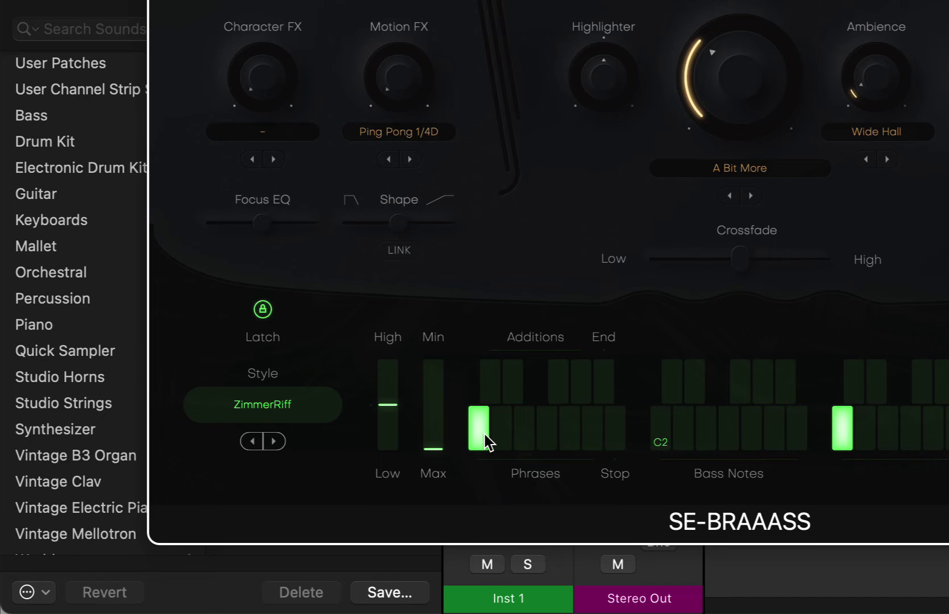
click(552, 435)
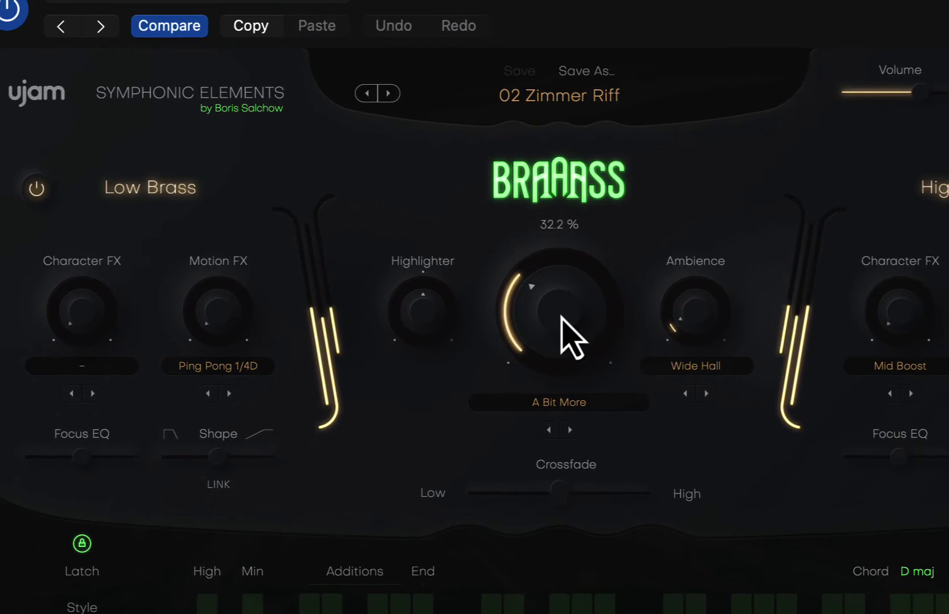
Adjust the Finisher amount, raise Ambience strongly, and set the Highlighter to about +32.3 % in 02 Zimmer Riff.
drag(749, 94, 724, 0)
drag(542, 215, 552, 324)
drag(614, 340, 580, 94)
drag(265, 302, 262, 239)
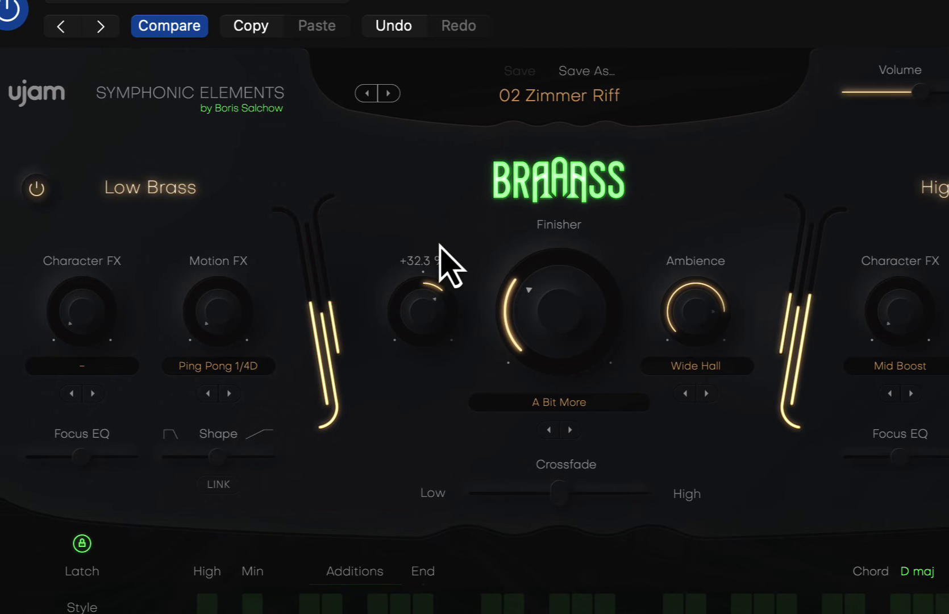
Sweep the Highlighter to a negative amount and back to its centre, and switch off the Low Brass section.
mouse_move(441, 228)
mouse_down()
mouse_move(444, 219)
mouse_move(432, 370)
mouse_up()
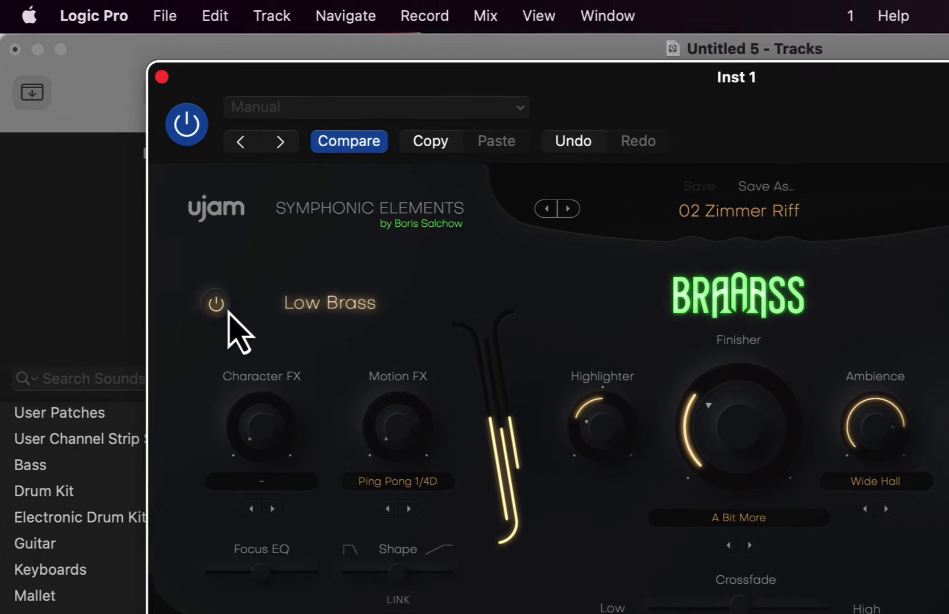
click(36, 188)
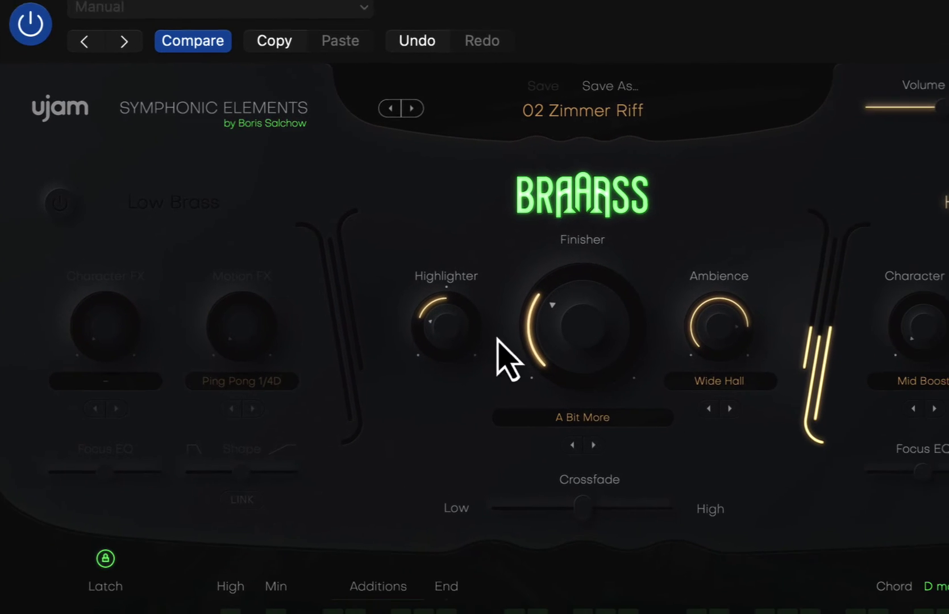
scroll(615, 384, up, 5)
scroll(437, 256, up, 7)
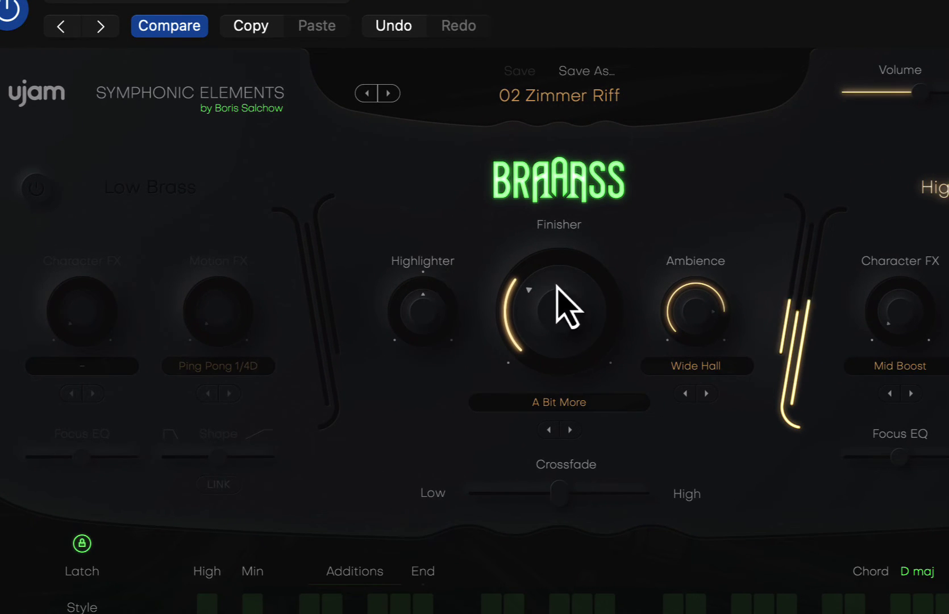
Raise the Finisher to its midpoint, switch Low Brass back on, and lower the Finisher to roughly a third.
scroll(559, 281, up, 4)
scroll(560, 278, up, 3)
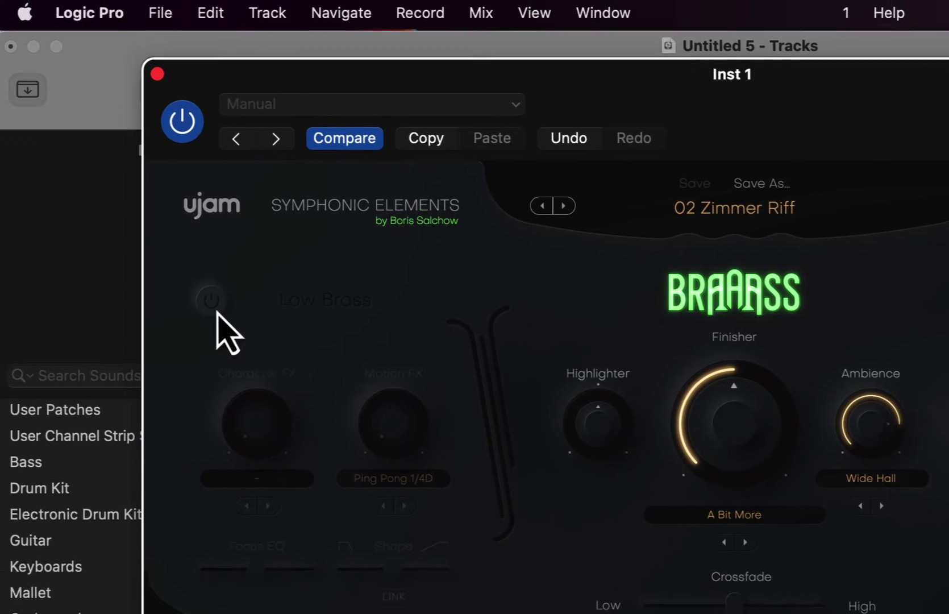
click(214, 307)
drag(725, 447, 725, 494)
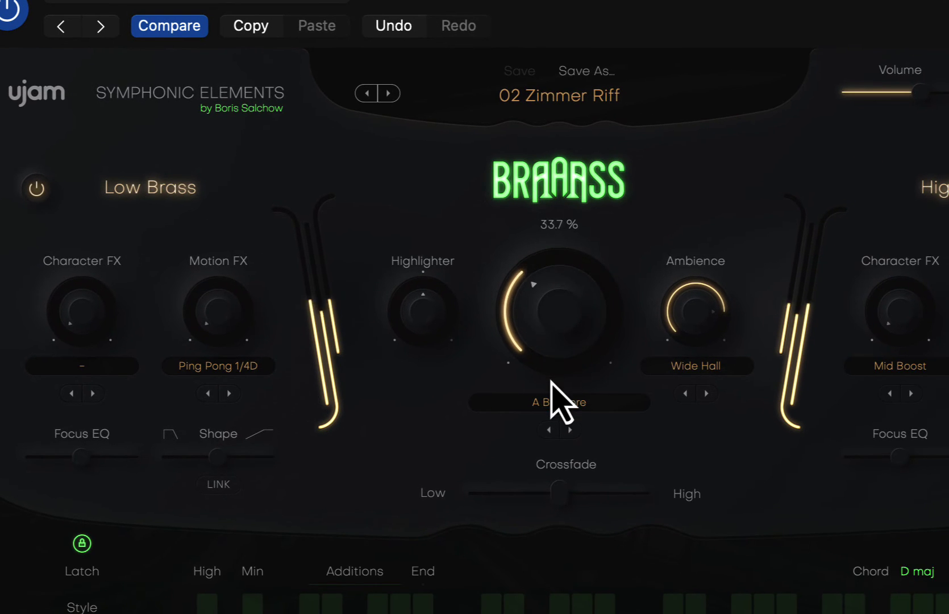
drag(550, 381, 552, 393)
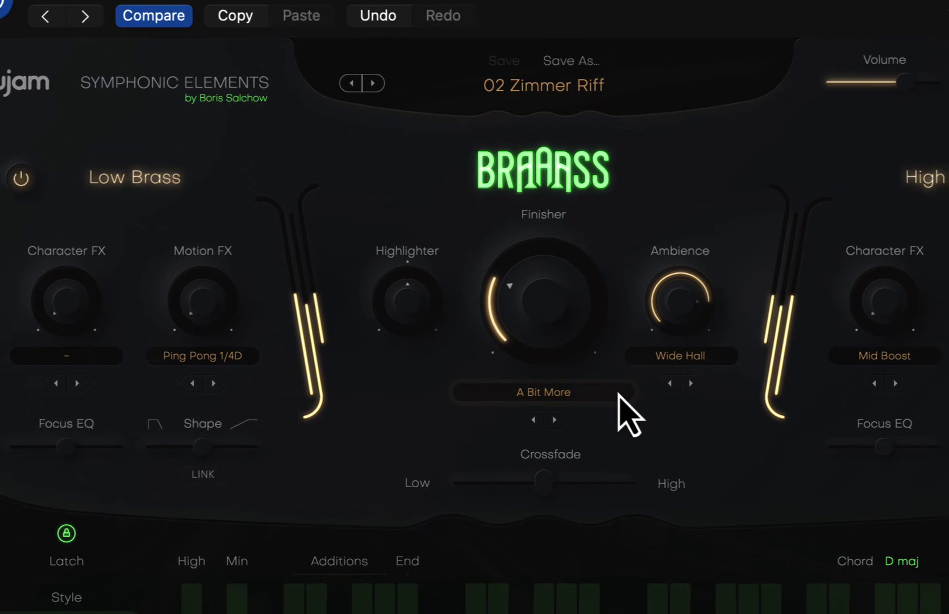
Try the Finisher mode Smoothener from the Master category, and change it to HPF Motions from the Move category.
click(619, 395)
mouse_move(592, 426)
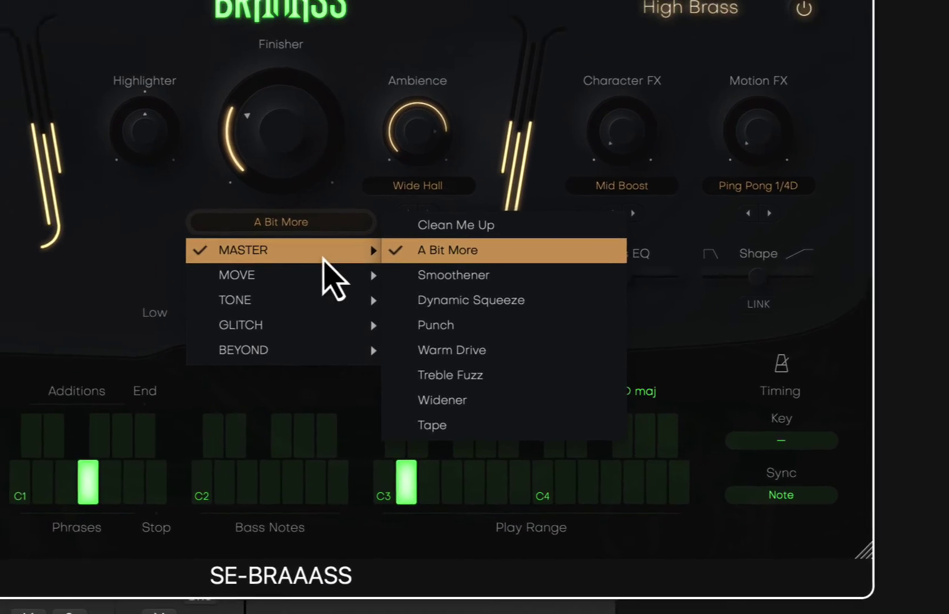
click(439, 274)
click(302, 226)
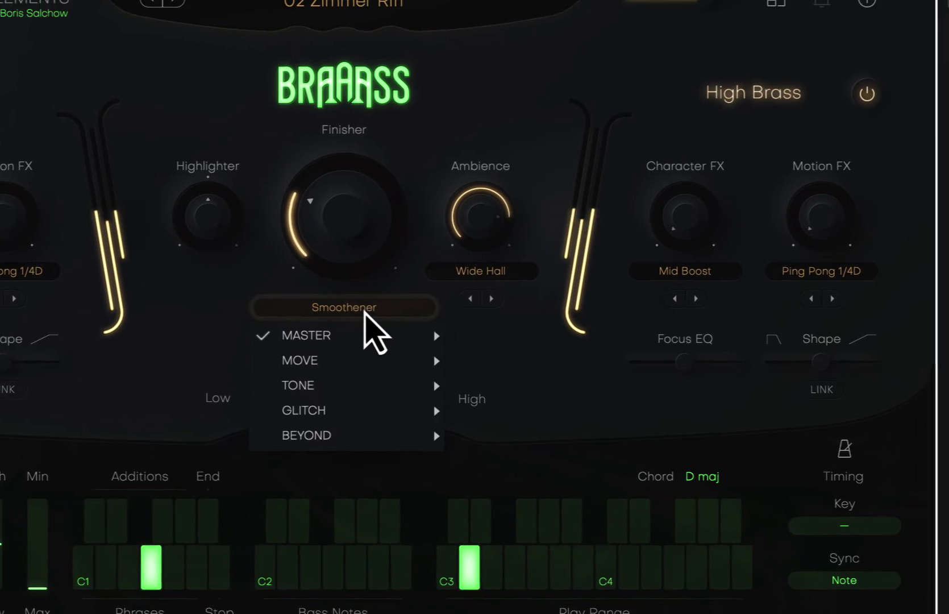
mouse_move(432, 361)
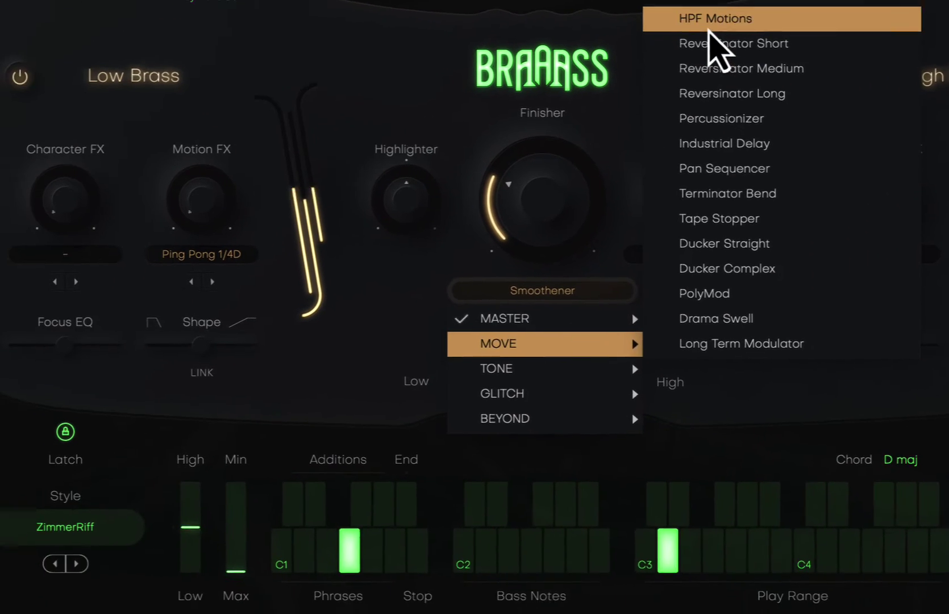
click(709, 28)
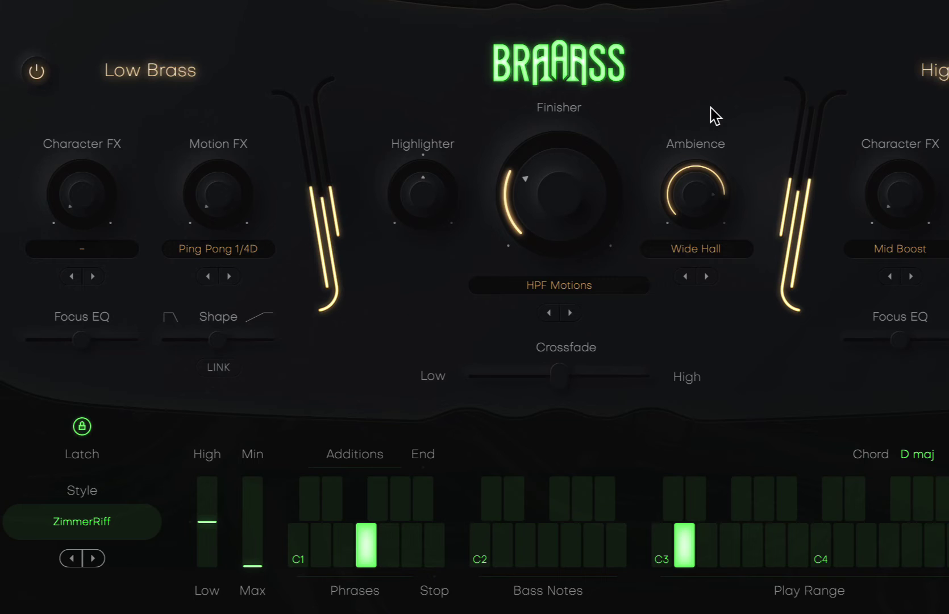
Raise the Finisher amount to about 70 % and audition the bass notes G2 and F2 under the Zimmer Riff phrase.
drag(587, 231, 586, 107)
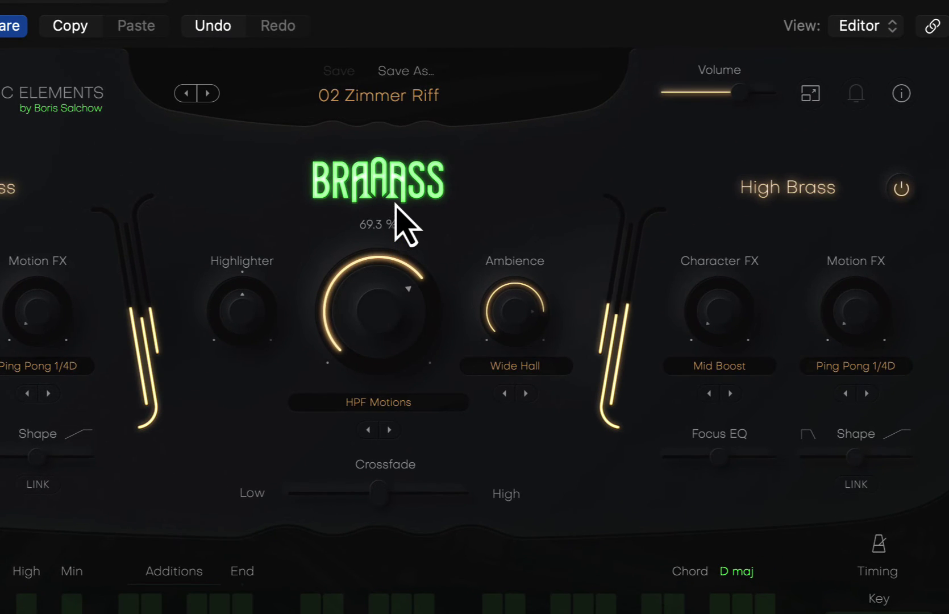
mouse_move(396, 206)
mouse_down()
mouse_move(401, 185)
mouse_move(402, 193)
mouse_up()
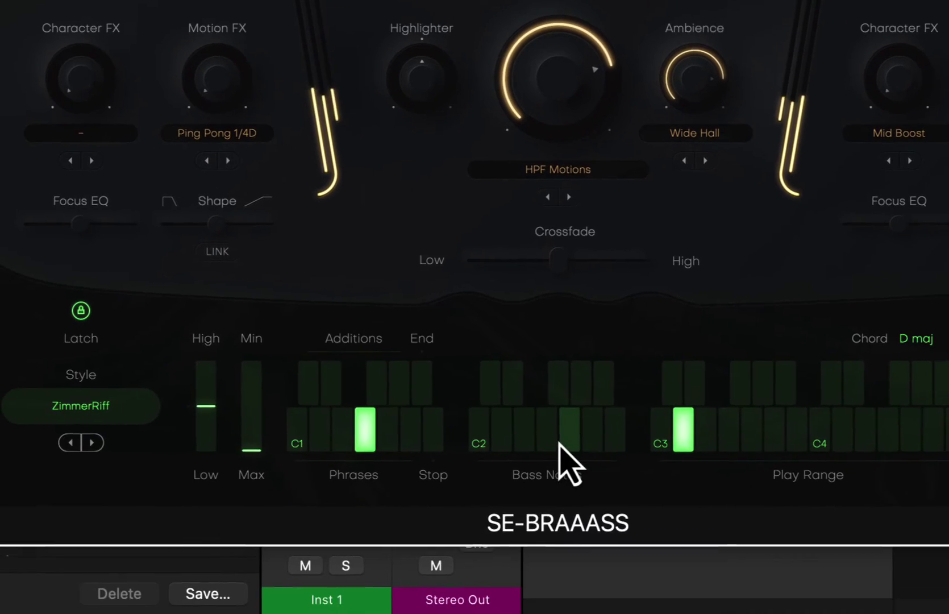
click(459, 579)
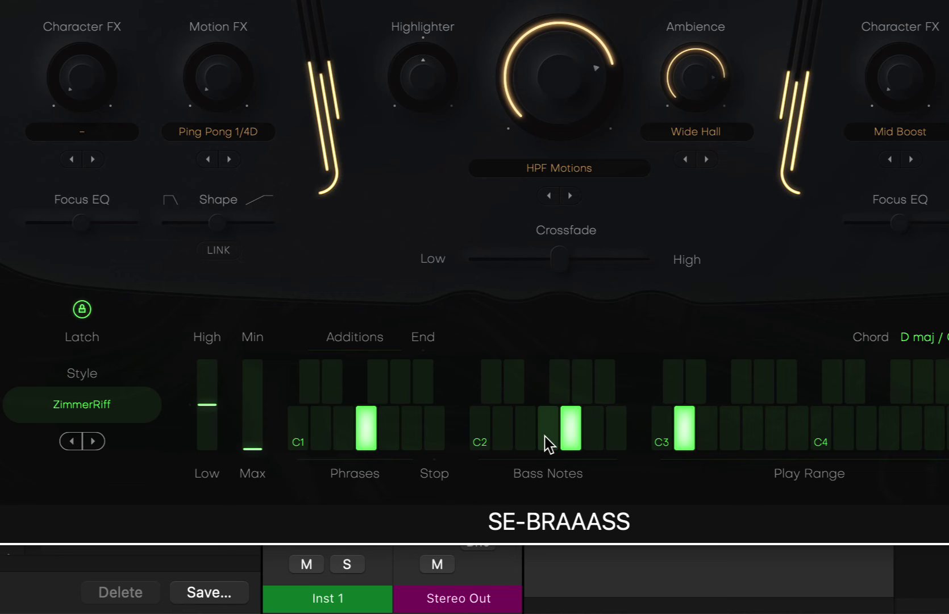
click(543, 439)
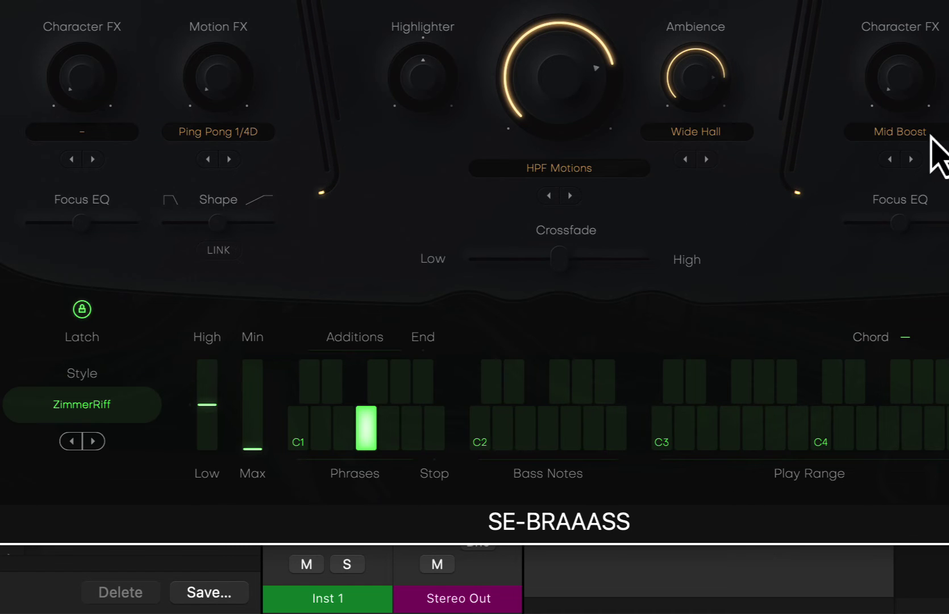
Load the Introduction preset 03 All Basses Must Burn and switch on its High Brass section.
click(322, 89)
mouse_move(320, 119)
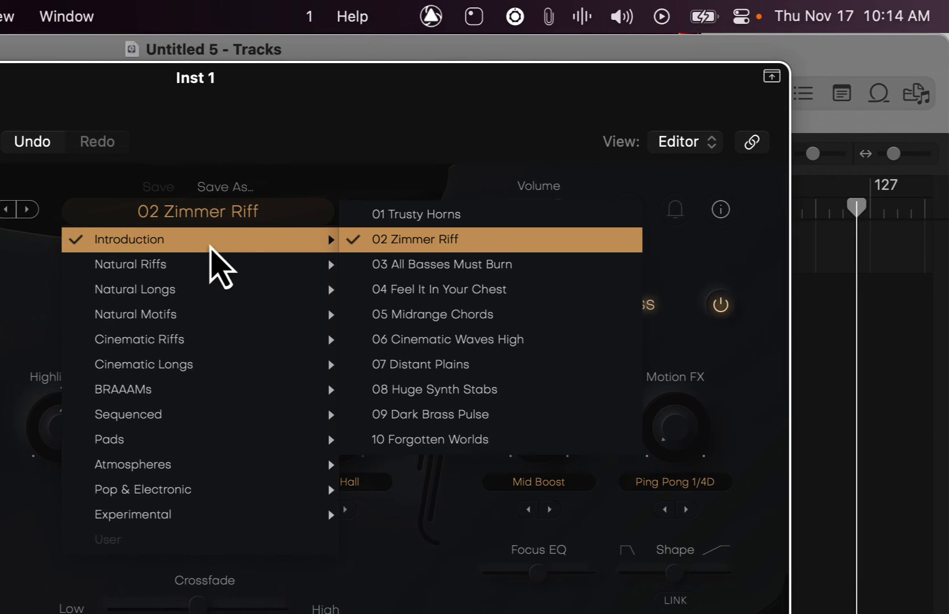
click(502, 265)
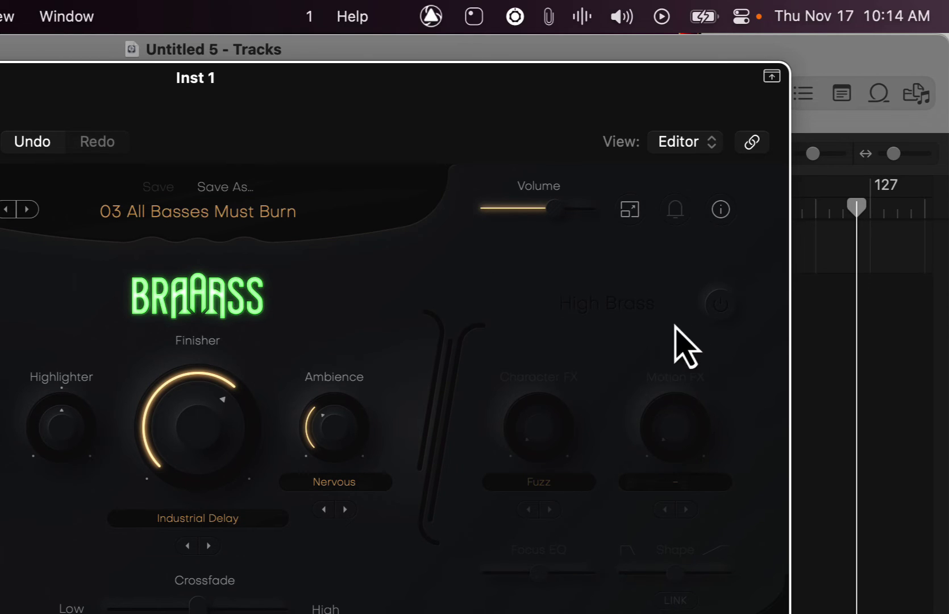
click(719, 307)
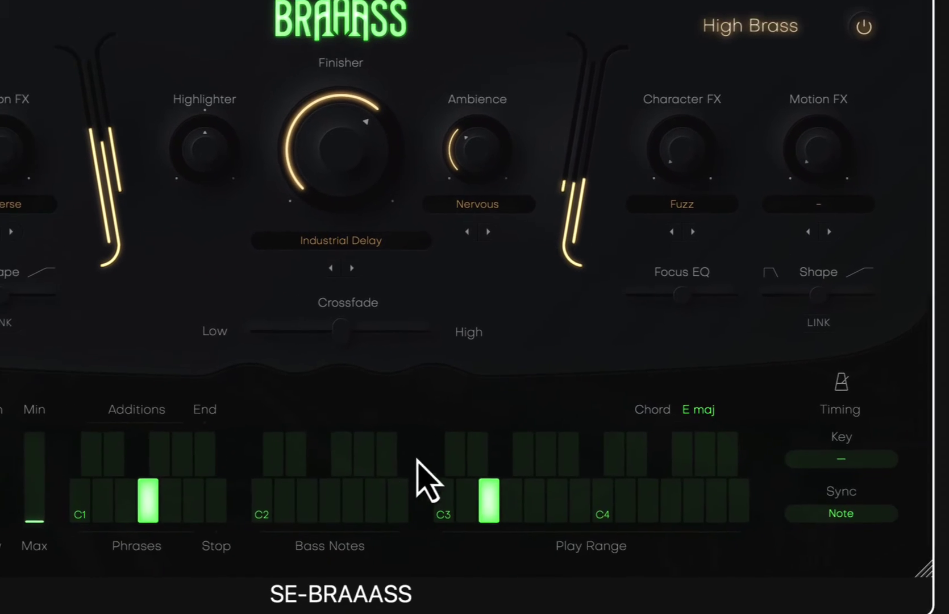
Audition the Long Unison style with bass notes F2 and E2, and switch to the phrase on key C1.
click(369, 502)
click(367, 427)
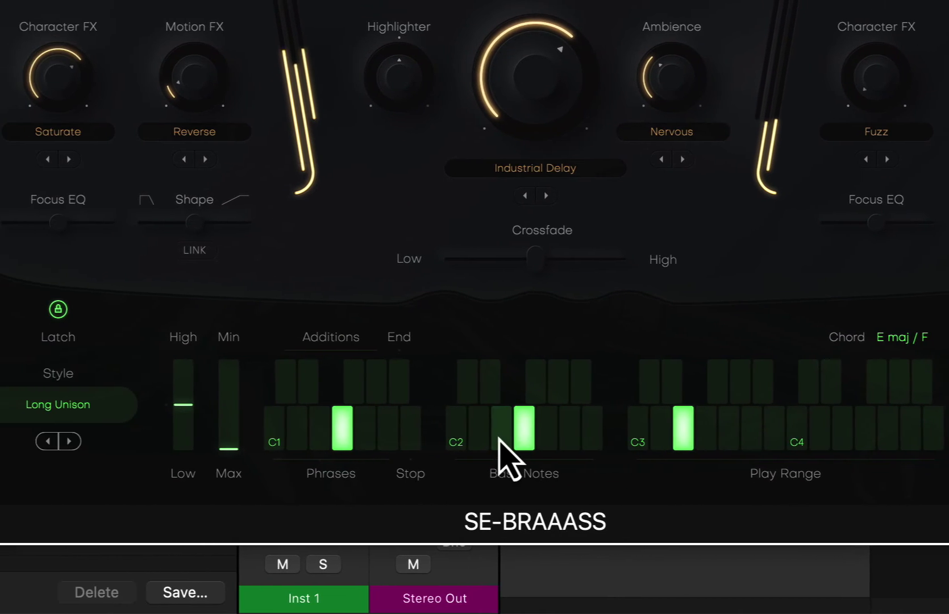
click(345, 427)
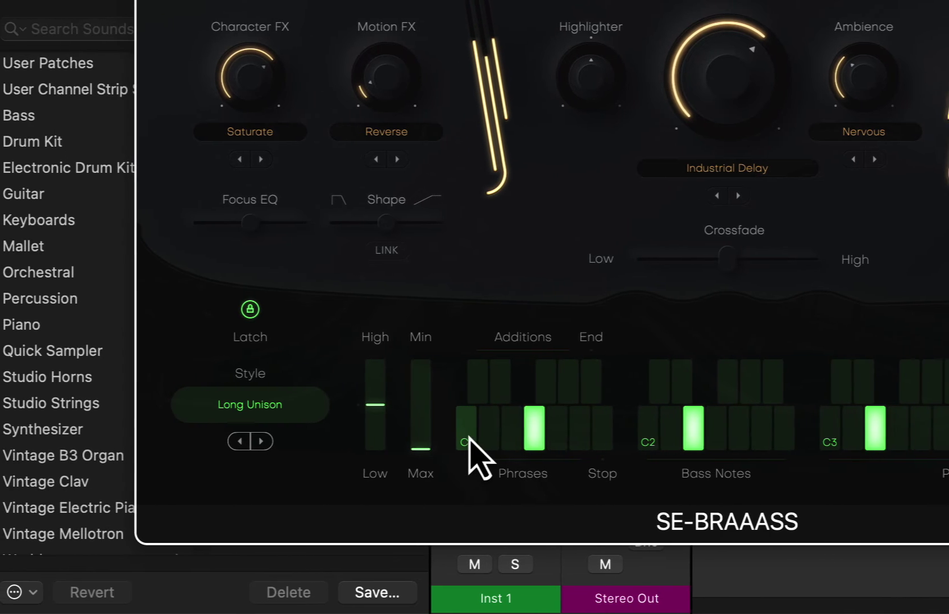
click(301, 437)
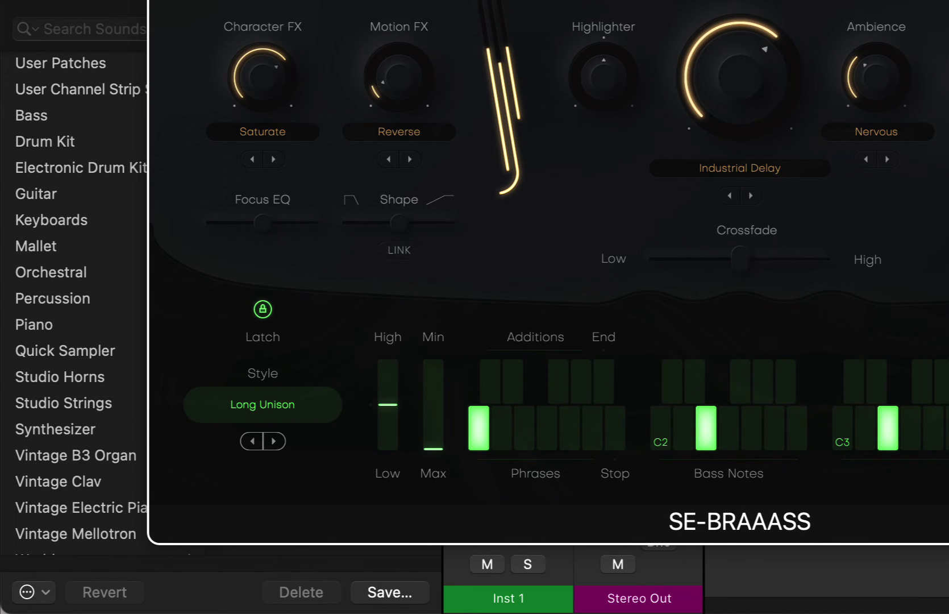
Sweep the Crossfade toward High and Low, return it to centre, and play the Big Staccato phrase on key A1.
drag(741, 260, 783, 268)
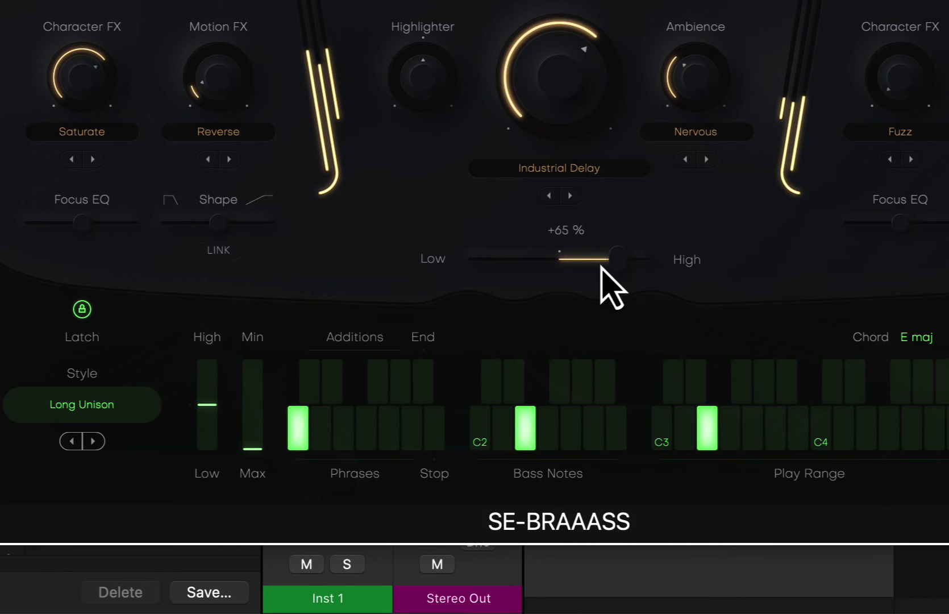
drag(601, 267, 387, 272)
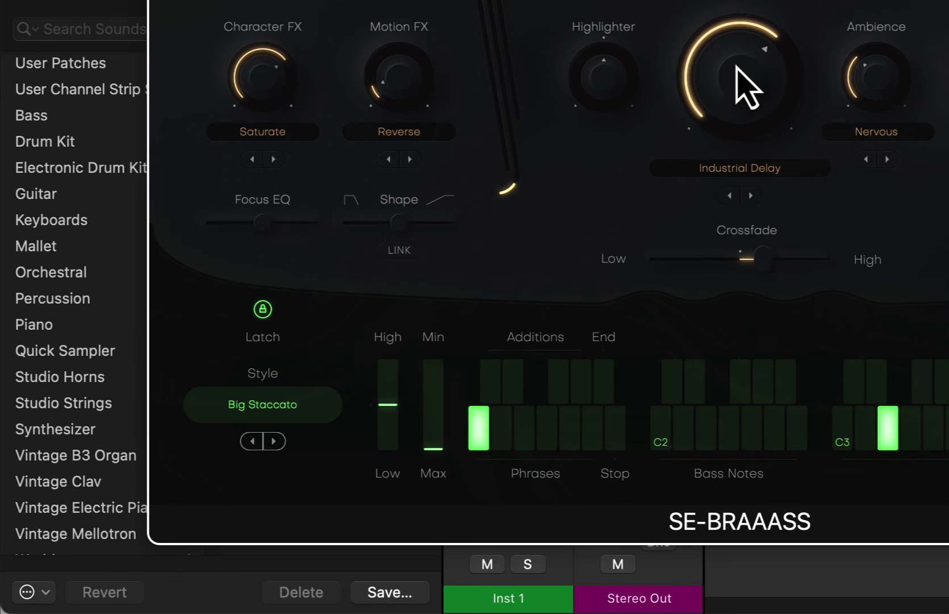
drag(761, 257, 729, 267)
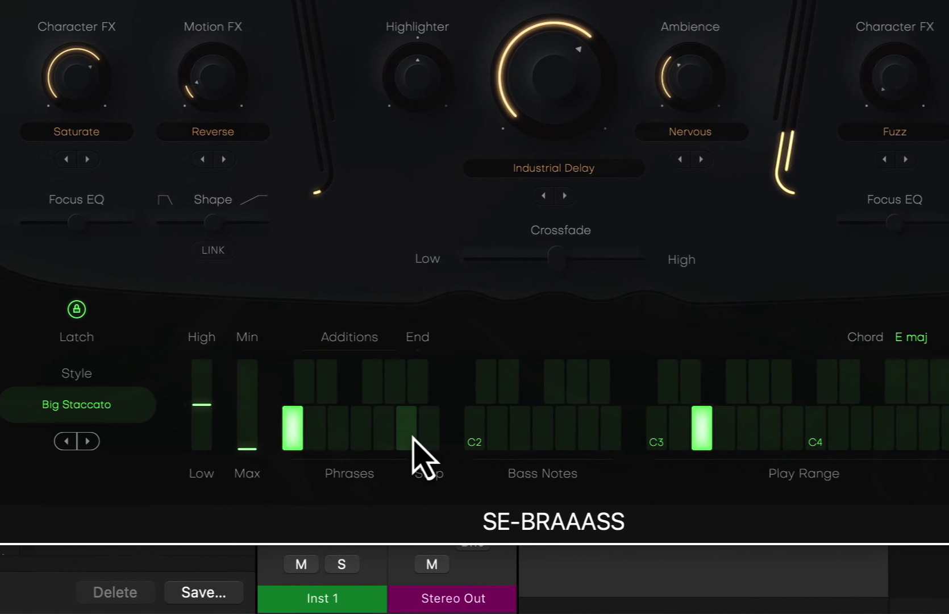
click(283, 427)
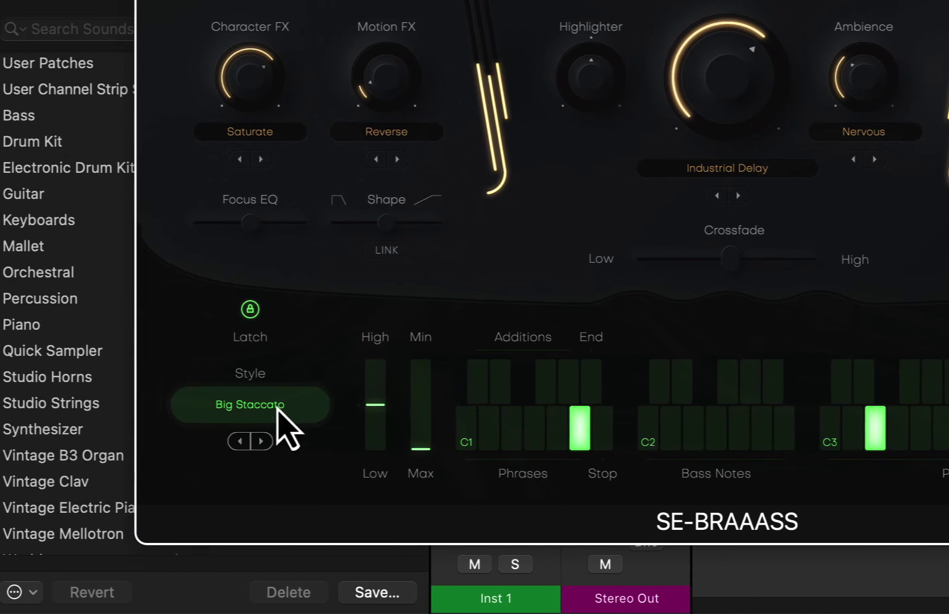
Set the style to More Big Staccatos from the Rhythmic category and look through the other style categories.
click(150, 417)
mouse_move(295, 239)
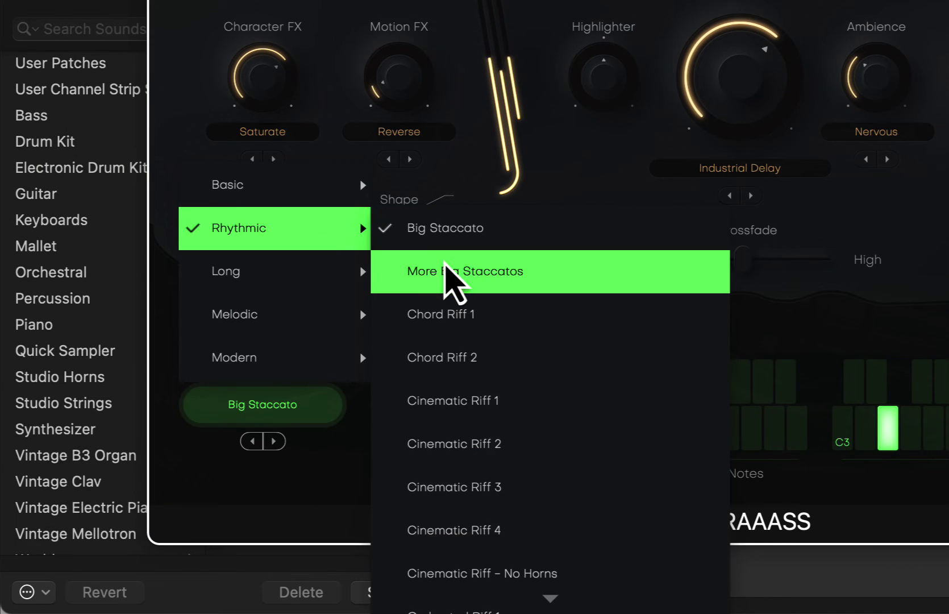
click(446, 268)
click(296, 407)
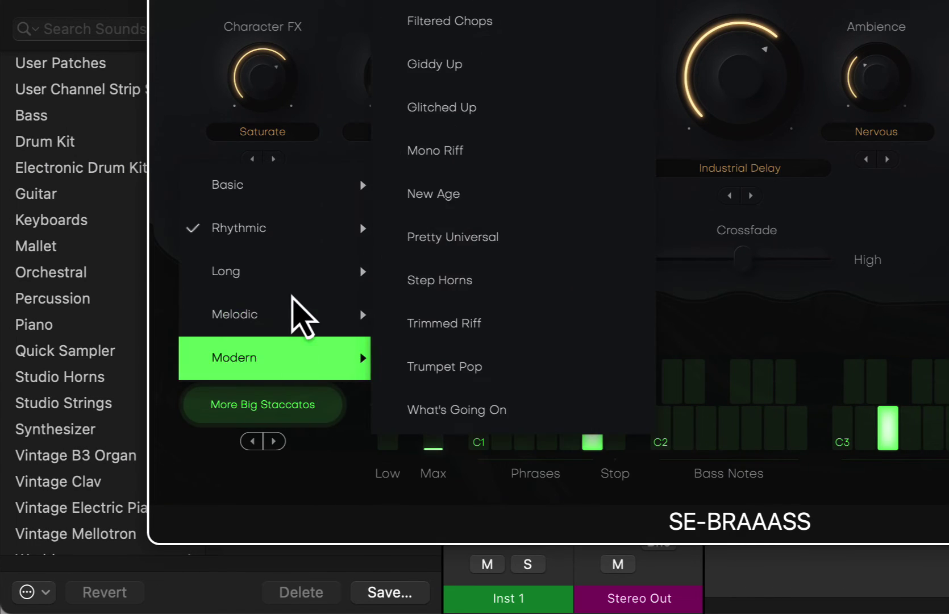
mouse_move(240, 282)
click(285, 374)
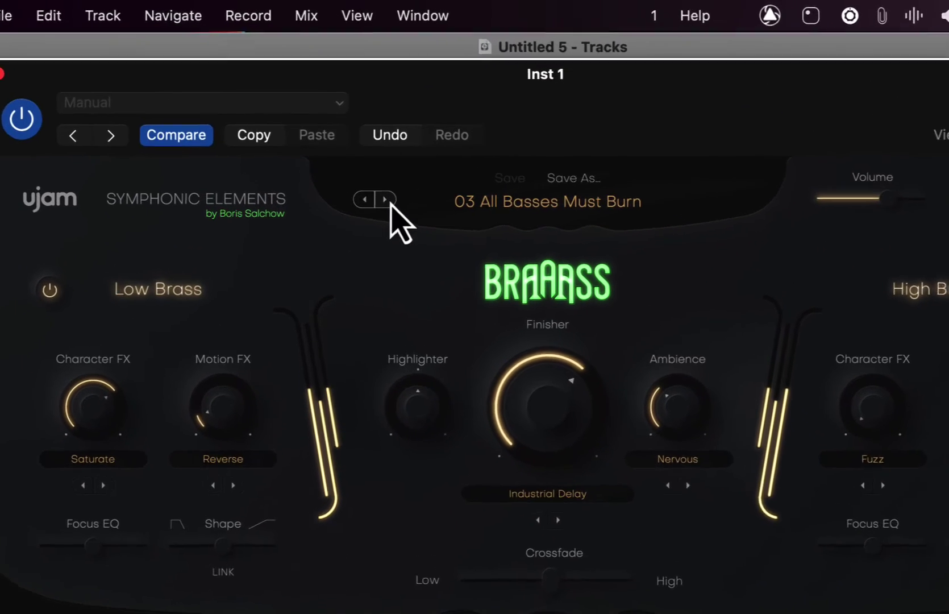
Advance to the preset 04 Feel It In Your Chest, and load RIF Action Riff from the Natural Riffs category.
click(390, 203)
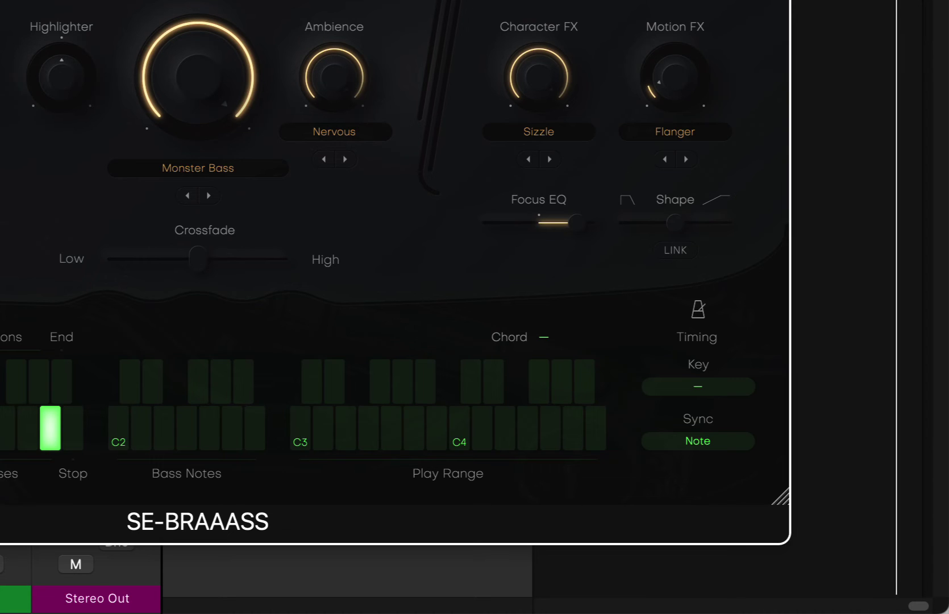
click(439, 12)
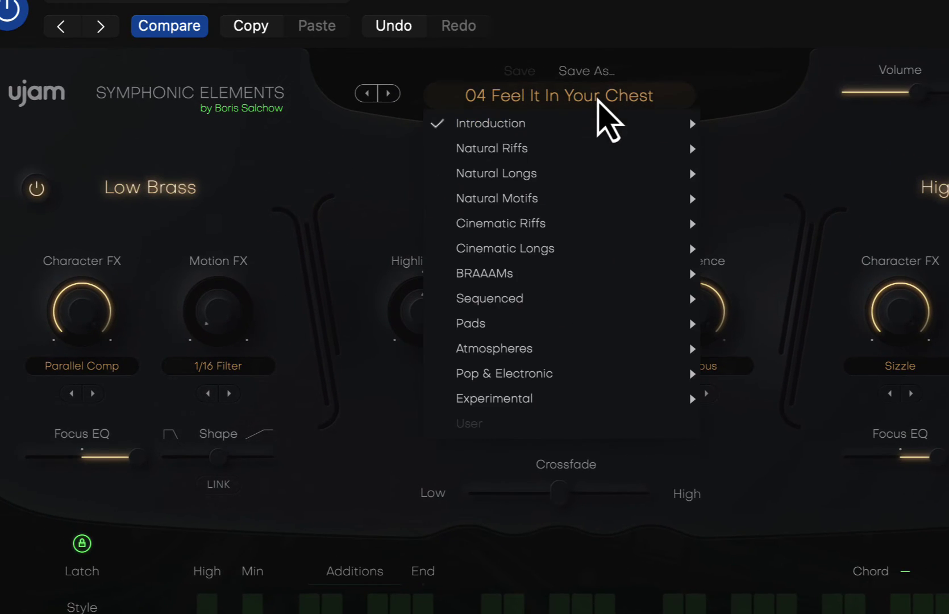
mouse_move(591, 148)
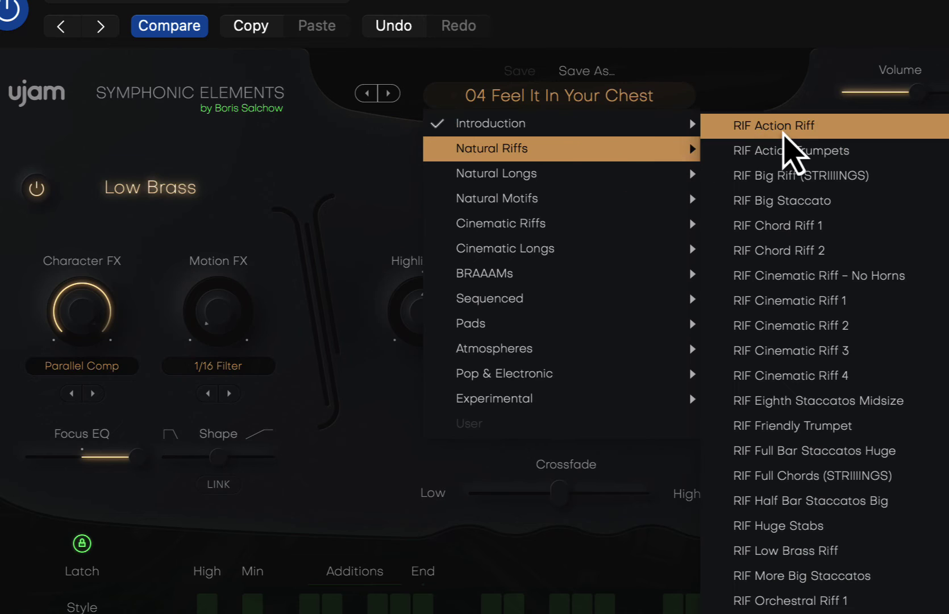
click(739, 127)
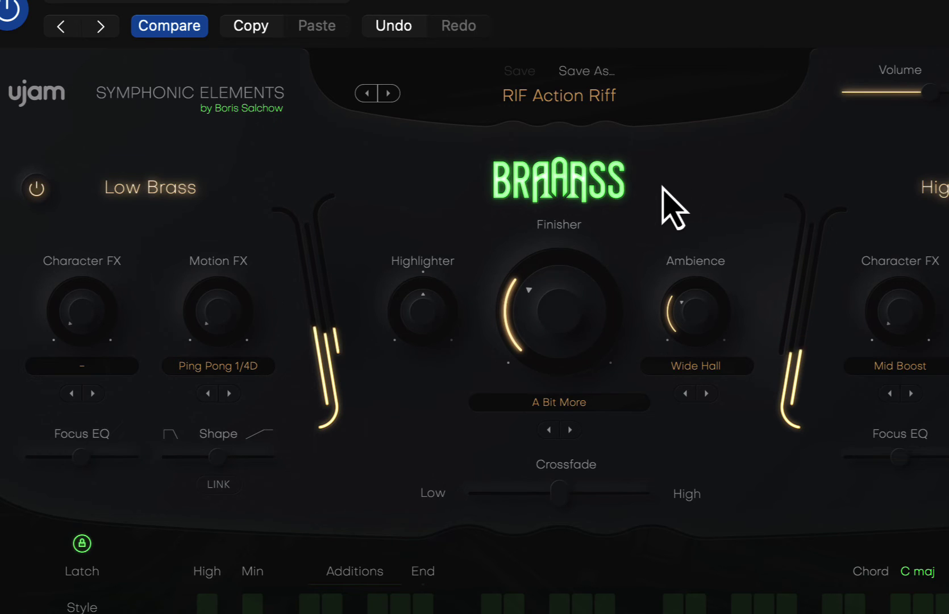
Step forward through the Experimental presets past EXP Bit Brusher and audition the Trusty Horn phrase on key F1.
click(834, 362)
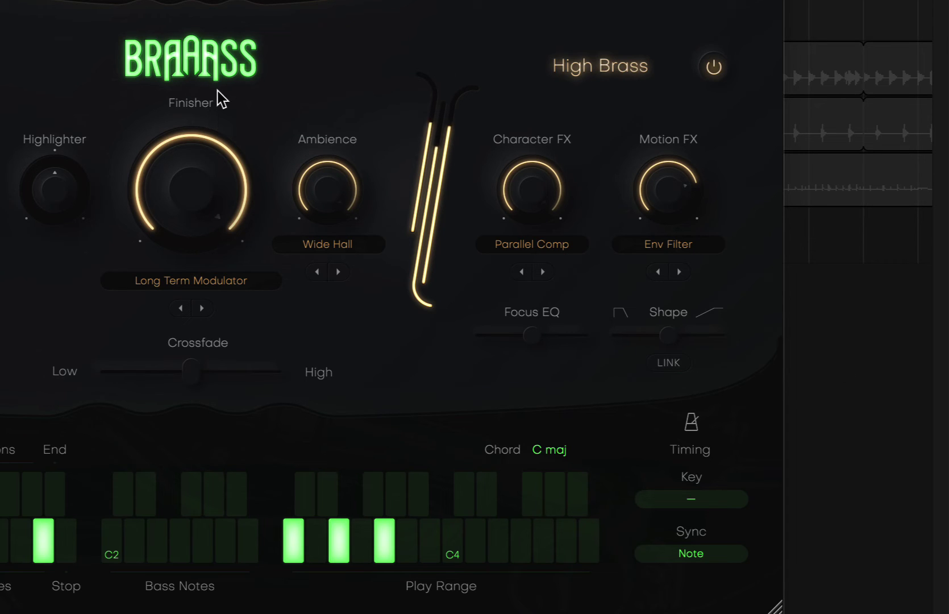
click(382, 205)
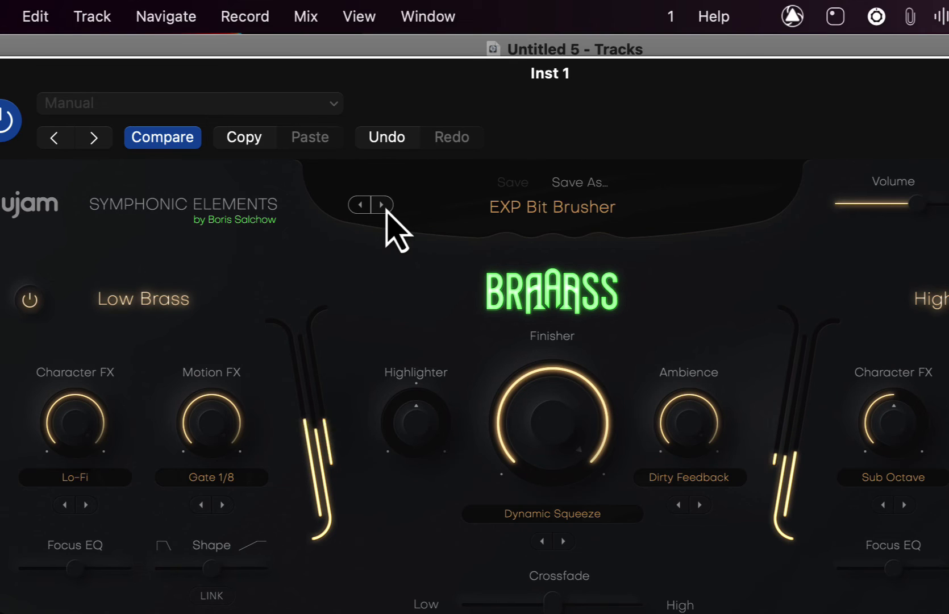
click(382, 205)
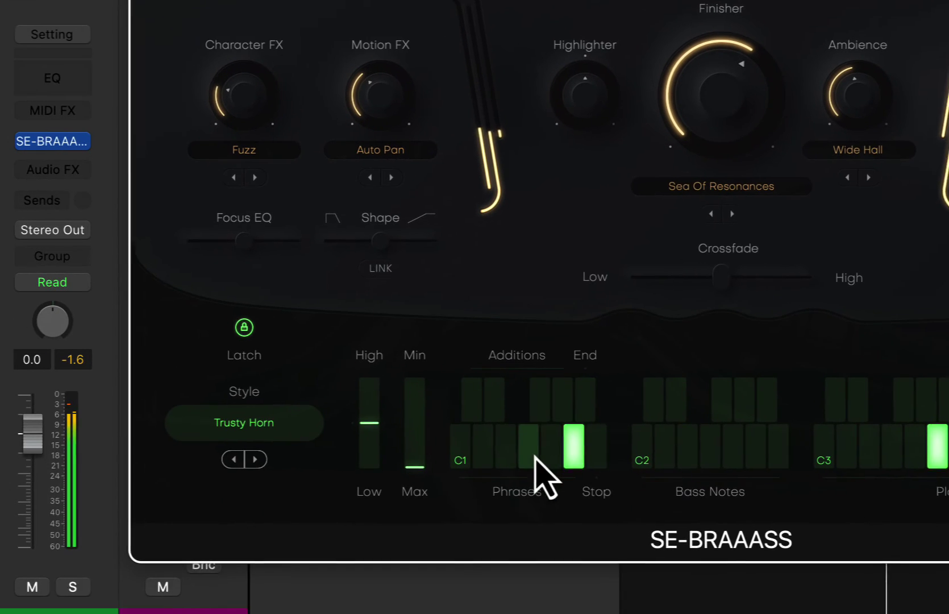
click(531, 452)
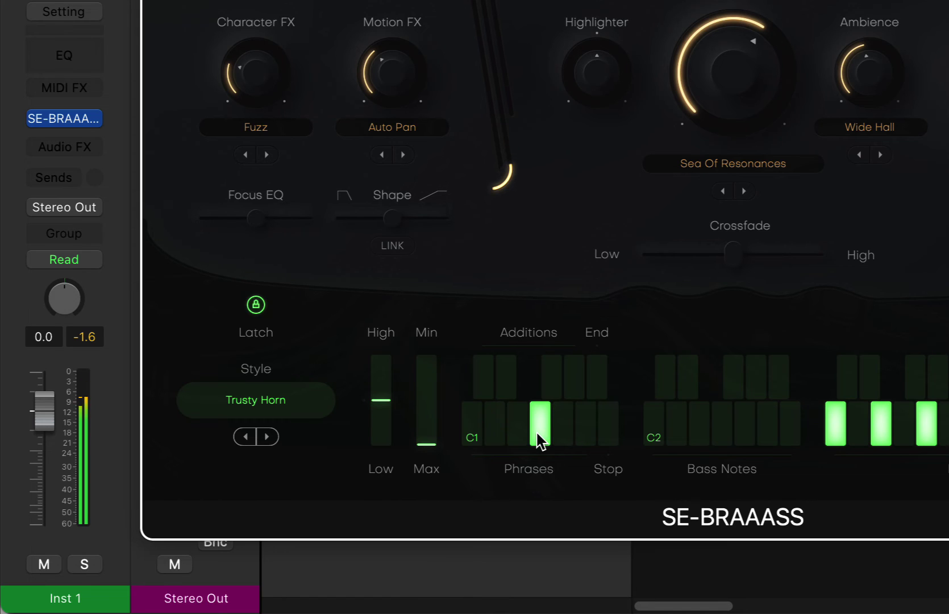
Advance the style to Horn Motive Combo and switch it to Halftime High Swells.
click(268, 436)
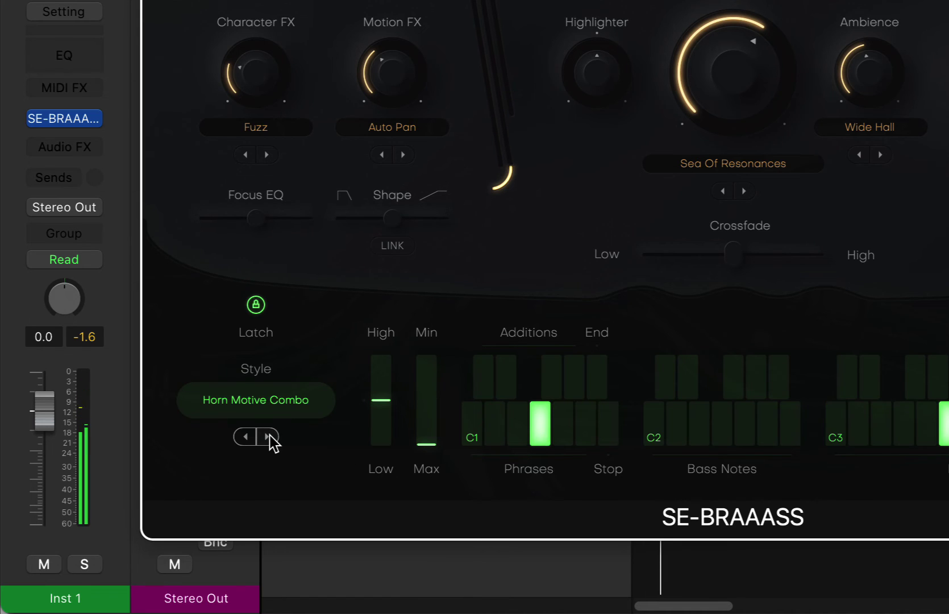
click(294, 402)
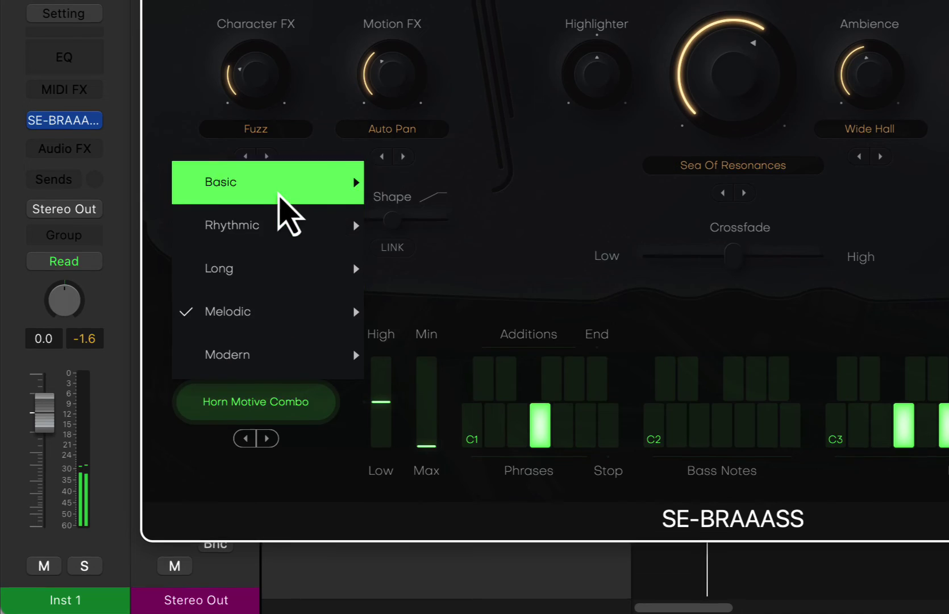
mouse_move(279, 206)
click(436, 241)
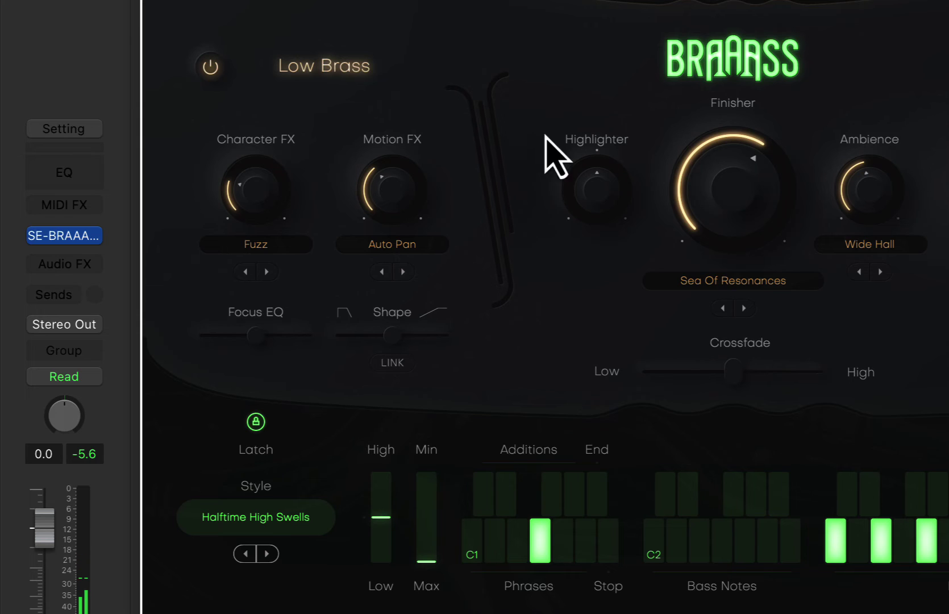
Advance to the preset EXP Castles Made By Hand, and load EDM Brass Dancehall from the Pop & Electronic category.
click(562, 206)
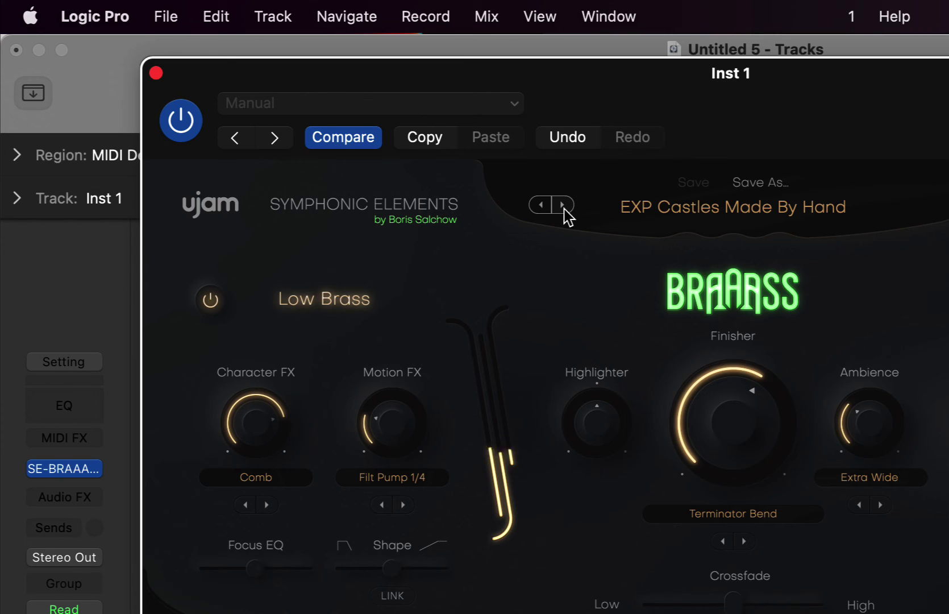
click(682, 207)
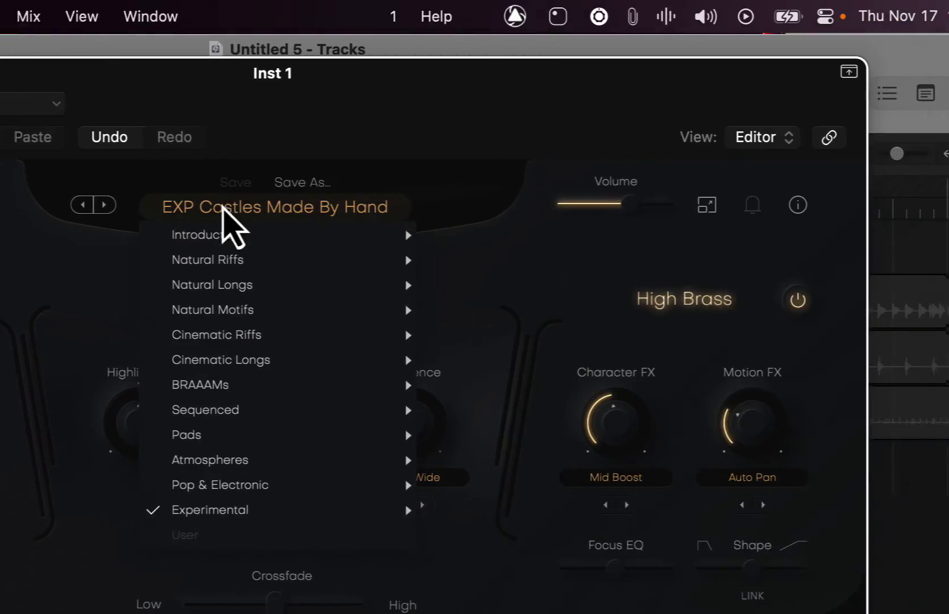
mouse_move(688, 233)
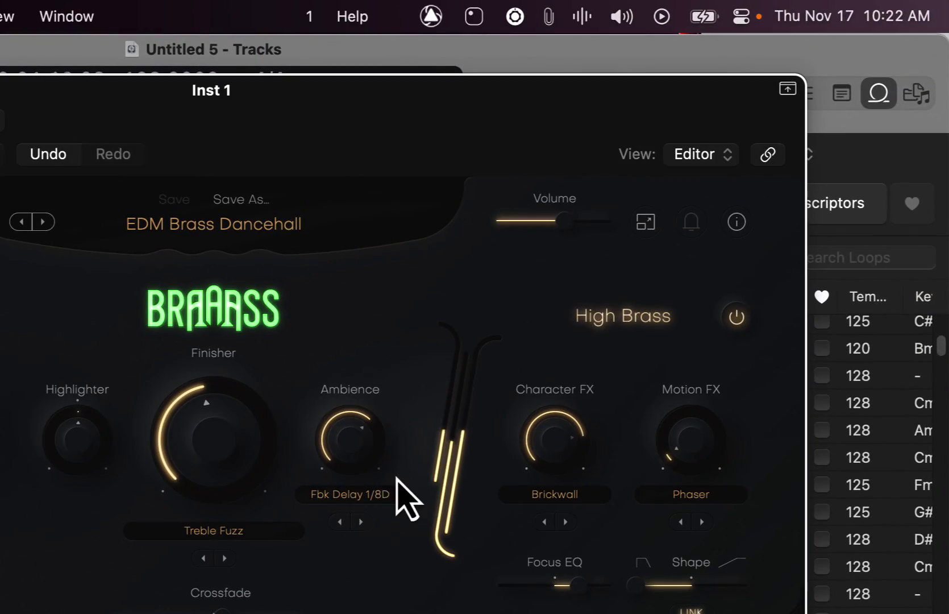
click(230, 236)
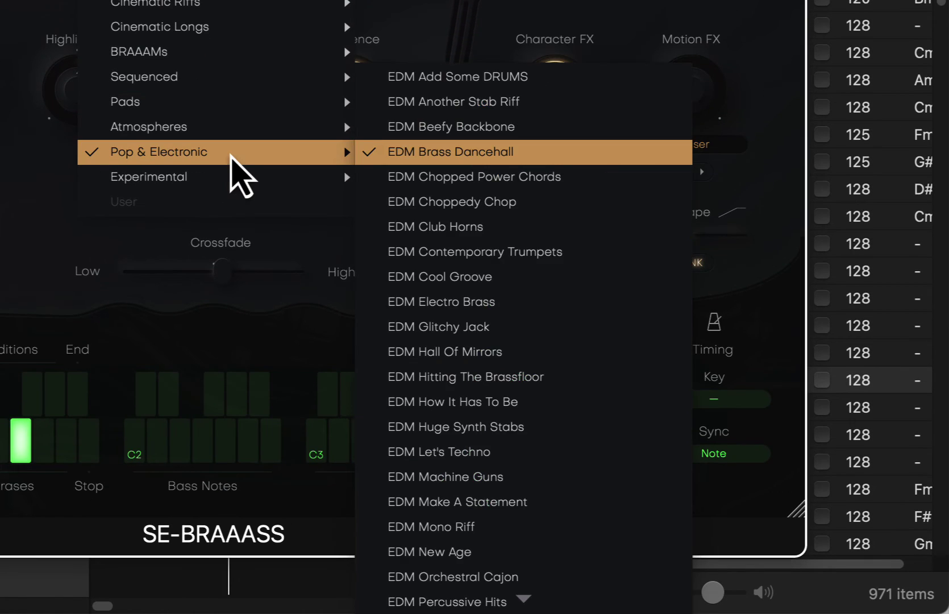
click(469, 48)
Try the Finisher knob with Treble Fuzz and change the Finisher mode to Long Term Modulator from the MOVE category.
drag(315, 179, 281, 167)
drag(377, 290, 384, 315)
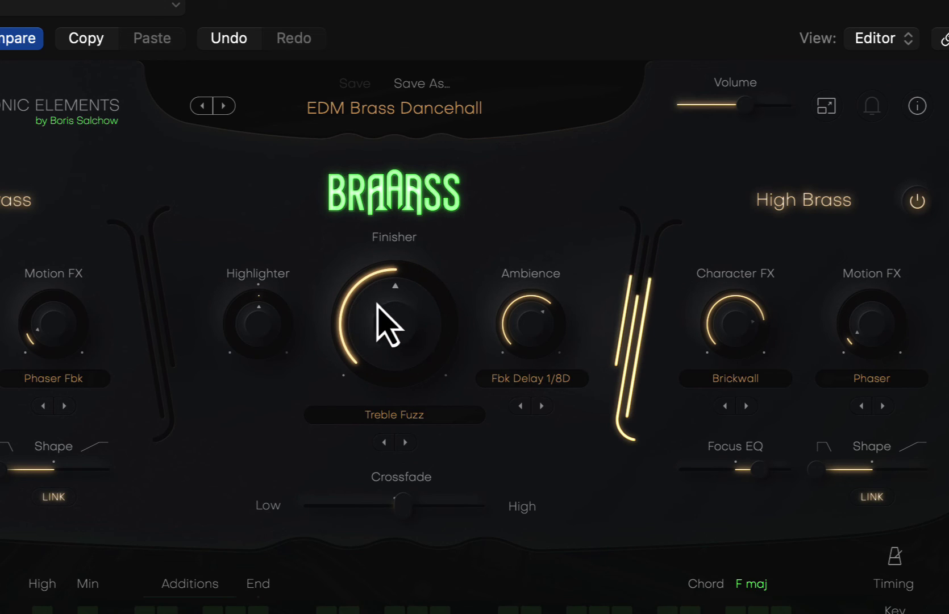
click(412, 418)
mouse_move(403, 453)
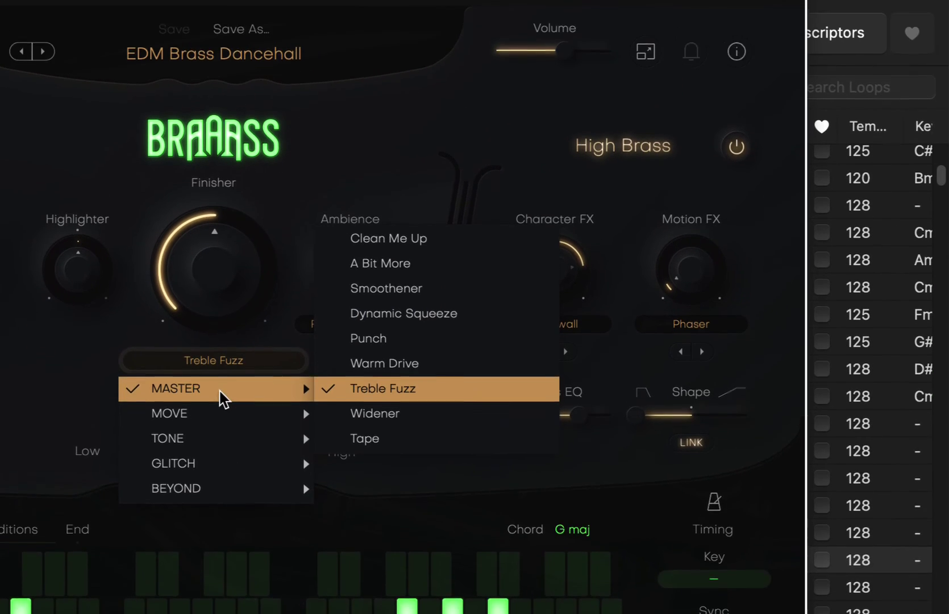
mouse_move(223, 413)
click(341, 413)
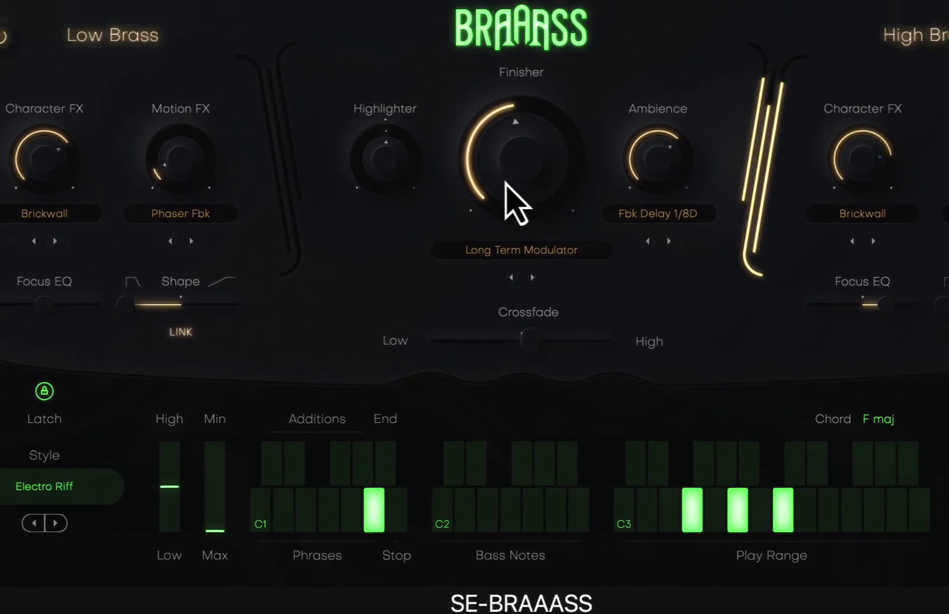
Sweep the Finisher amount with Long Term Modulator and leave it at about 25%.
drag(515, 167, 515, 230)
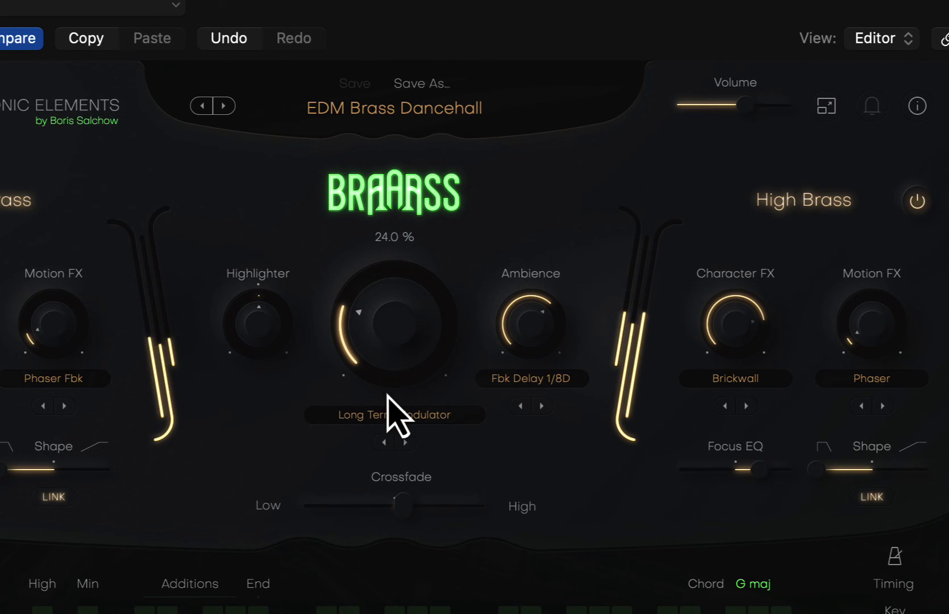
drag(386, 395, 418, 342)
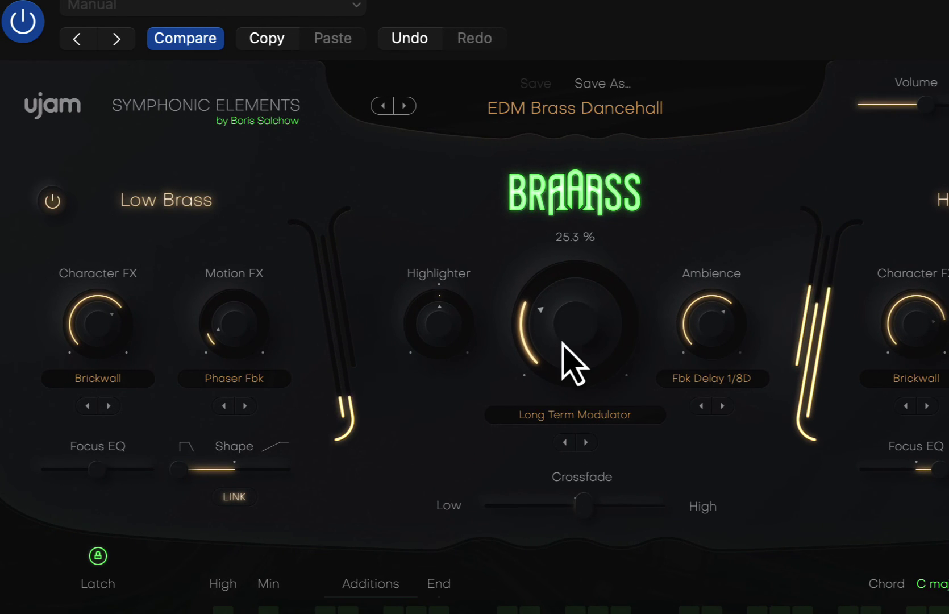
drag(562, 341, 568, 338)
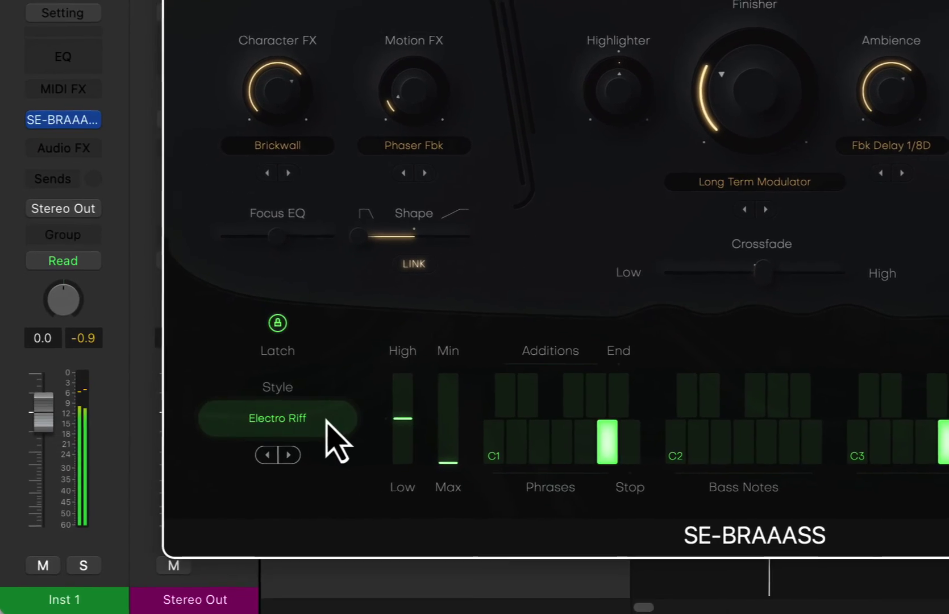
Set the style to Electro Brass from the Modern category and advance it to Tell Me.
click(326, 421)
mouse_move(334, 388)
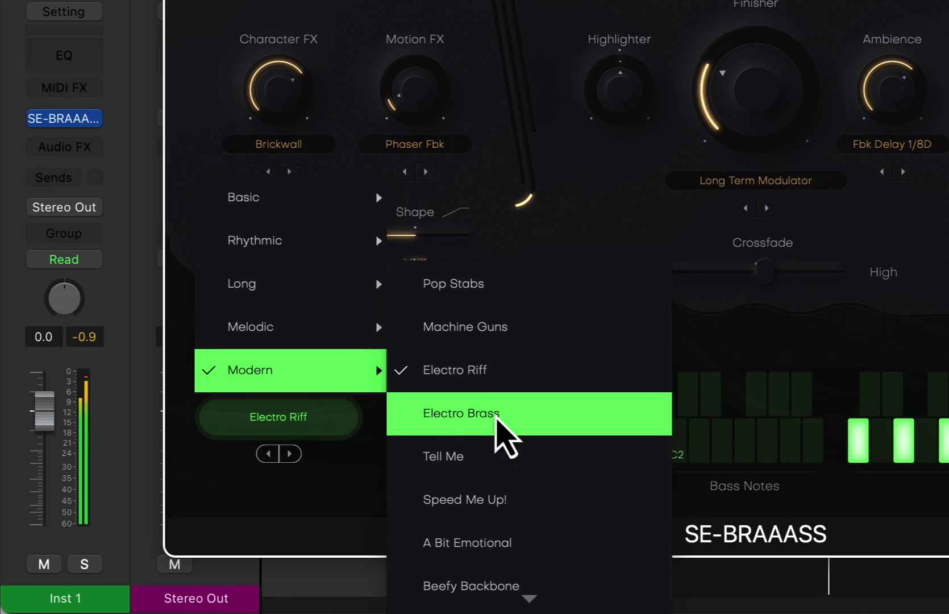
click(514, 417)
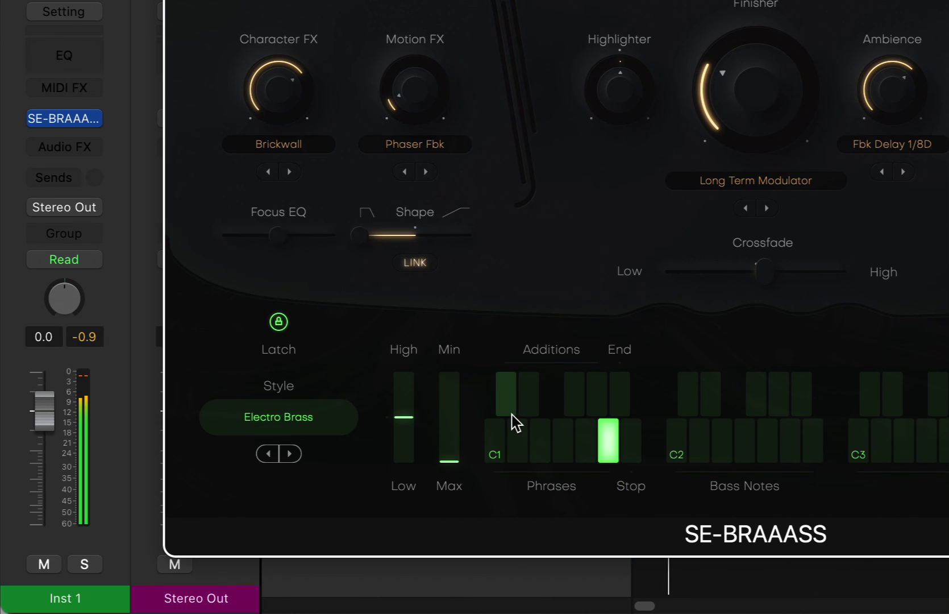
click(291, 454)
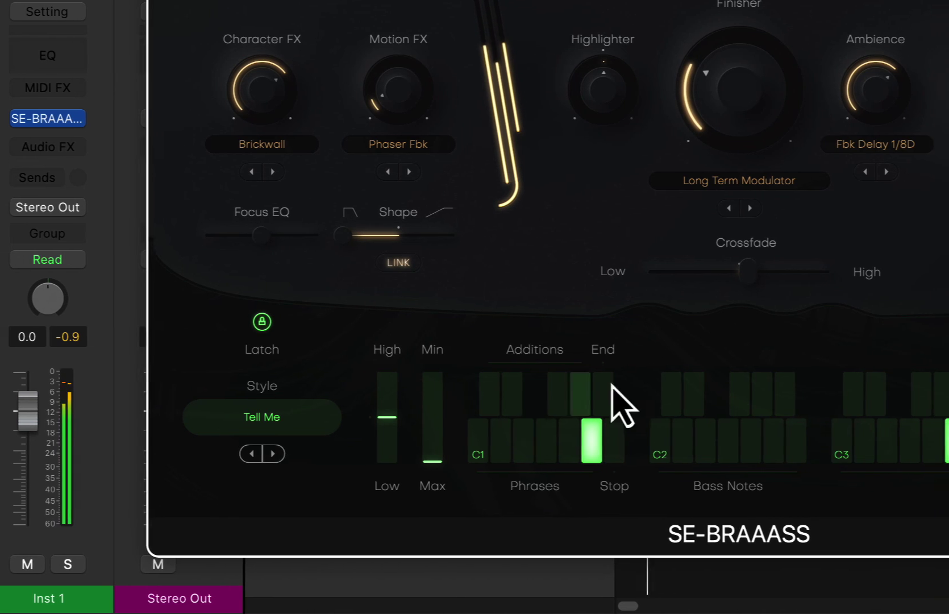
Sweep the Crossfade fully to Low and back to about centre, and advance the Finisher mode to Fat And Dirty.
drag(725, 273, 567, 270)
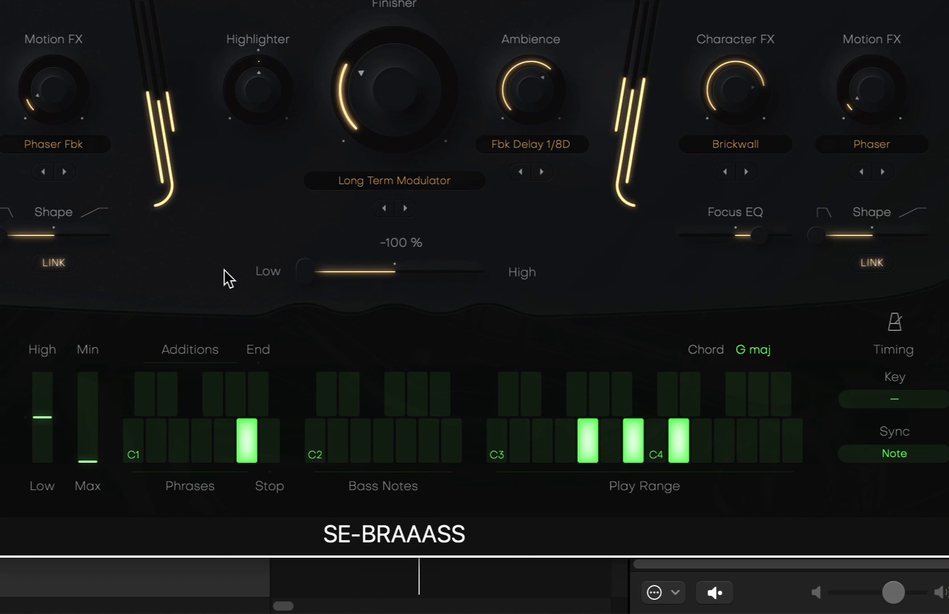
drag(228, 278, 394, 255)
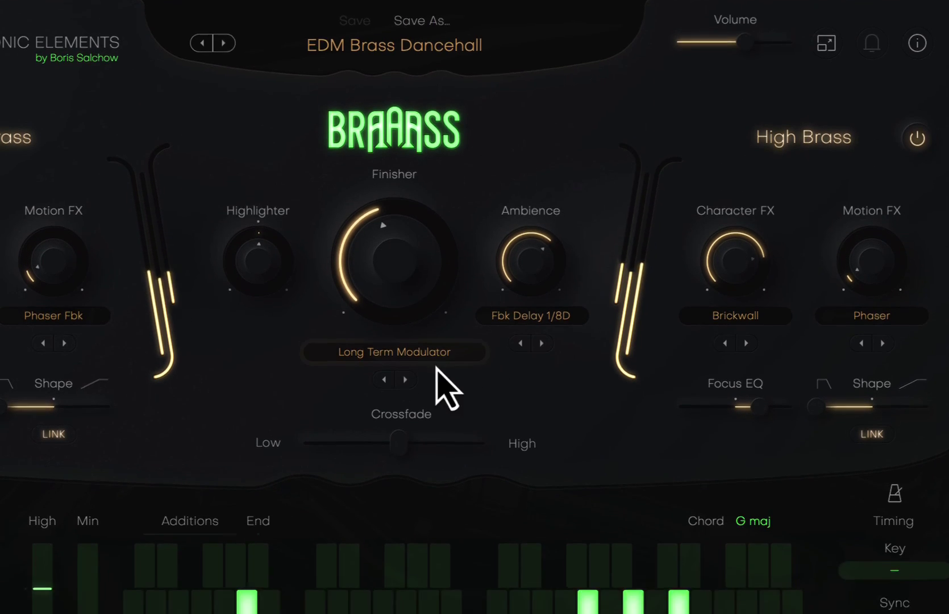
click(407, 380)
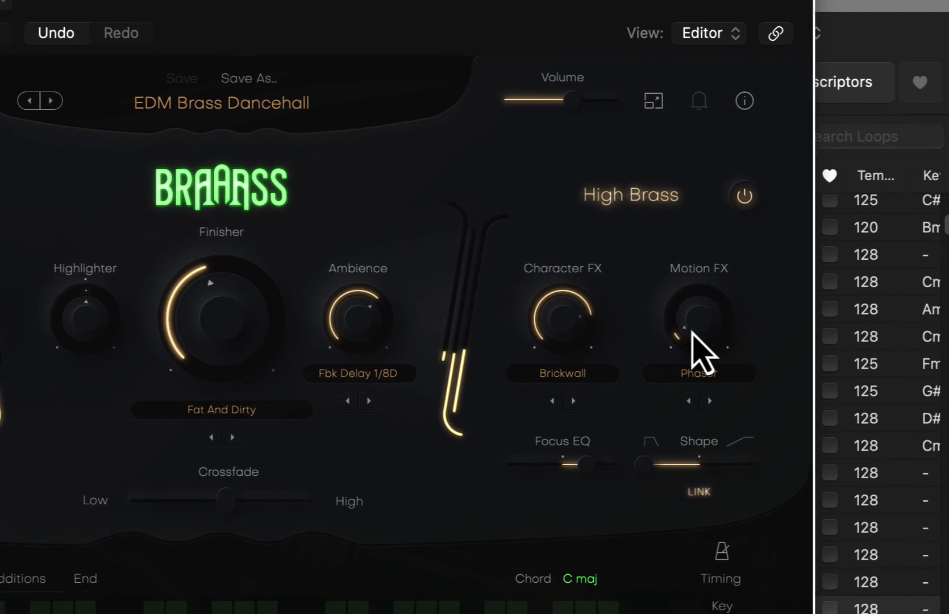
Raise the High Brass Motion FX Phaser to about halfway and play the addition on key G#1.
drag(693, 332, 635, 212)
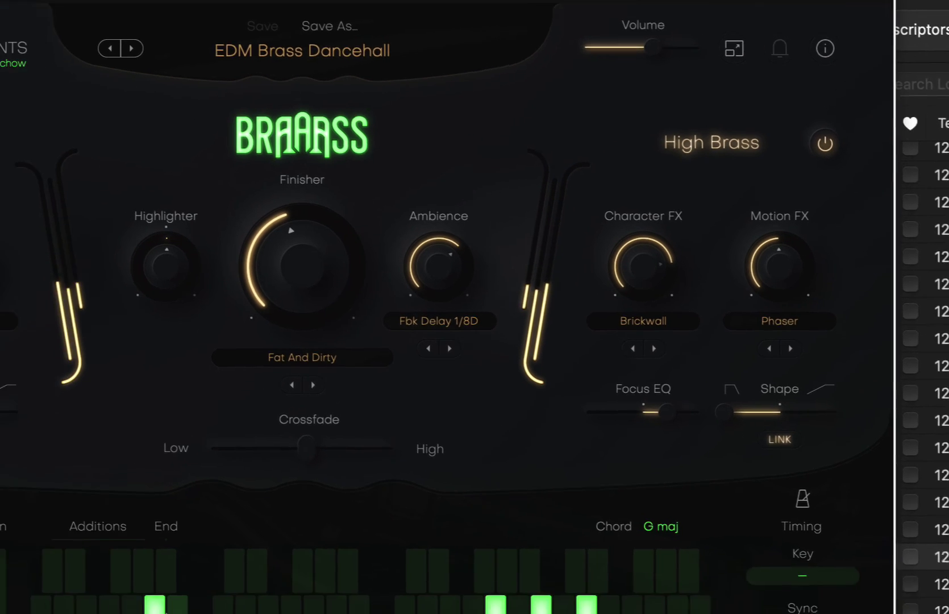
click(129, 574)
click(140, 581)
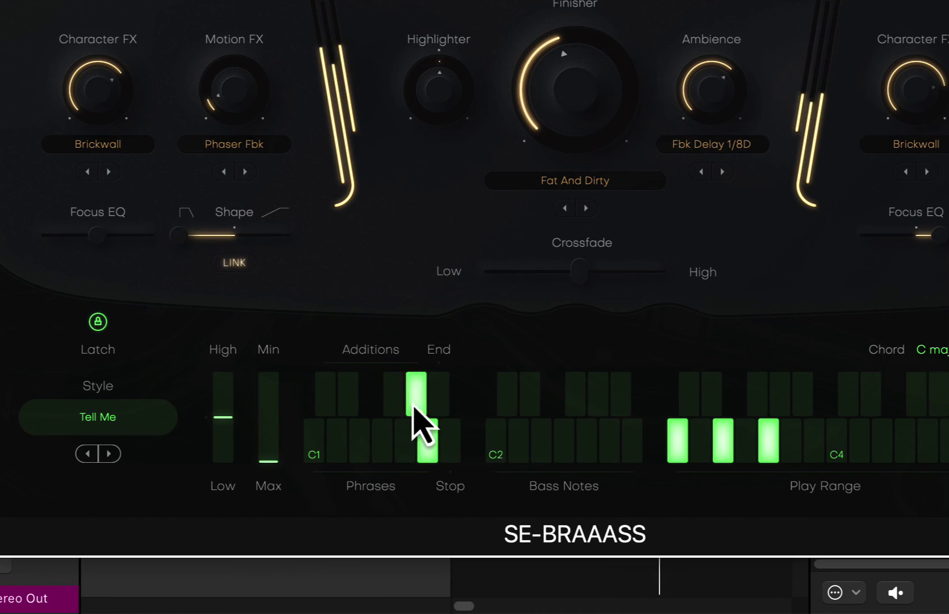
Advance to the preset EDM Chopped Power Chords and sweep the Chop Chop Finisher down to about 68% and back to full.
click(406, 222)
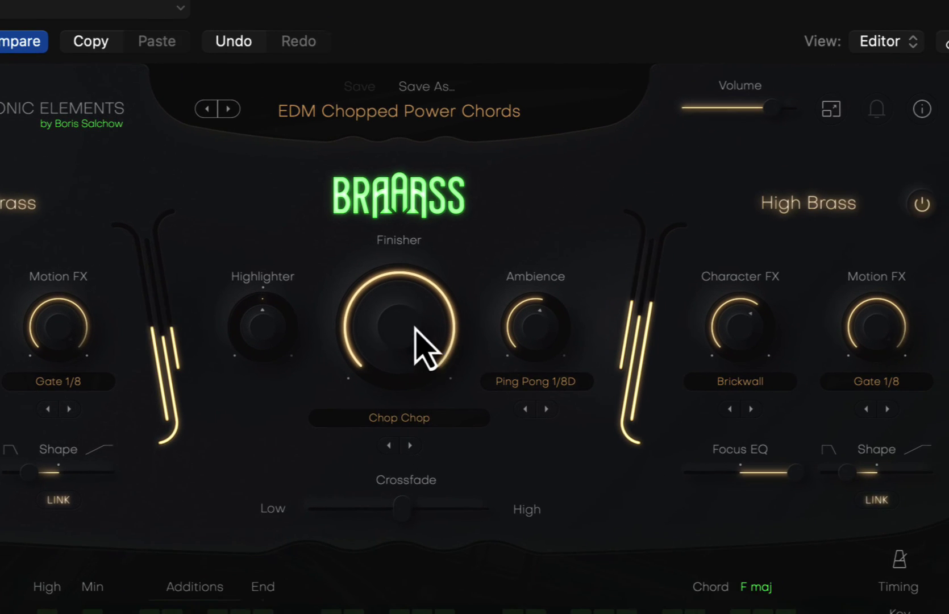
drag(595, 444, 584, 525)
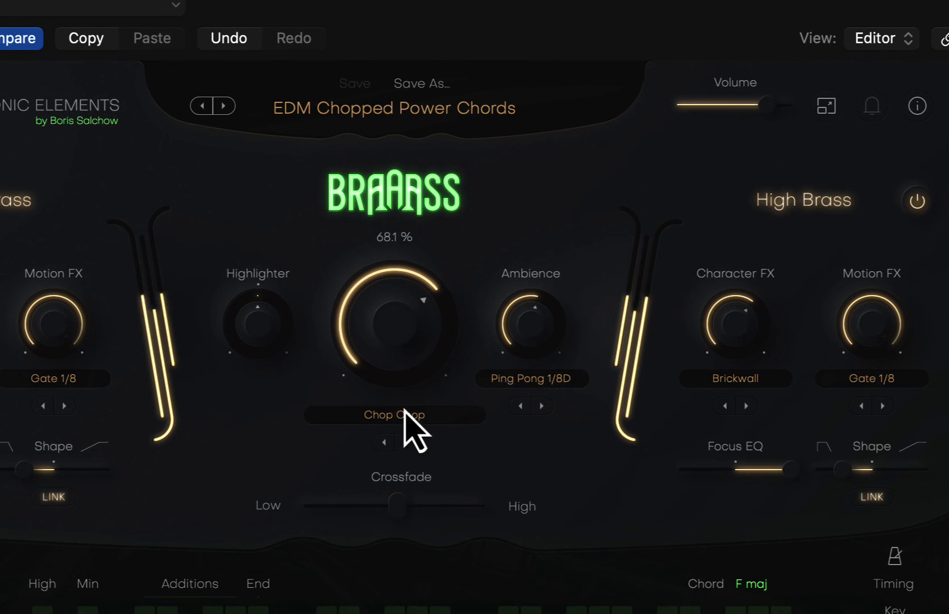
drag(404, 410, 392, 332)
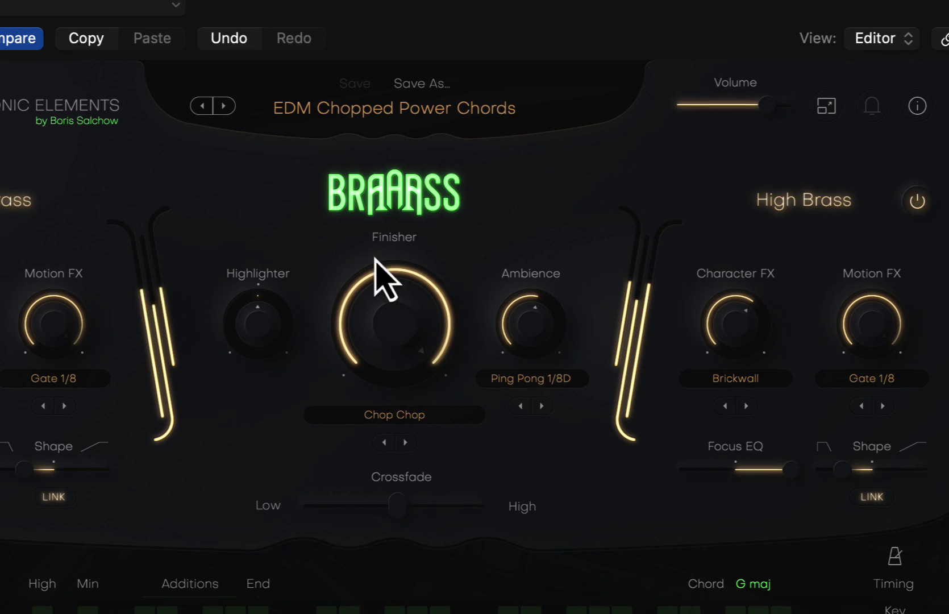
Step forward through the Pop & Electronic presets past EDM Choppedy Chop to EDM Club Horns.
click(224, 106)
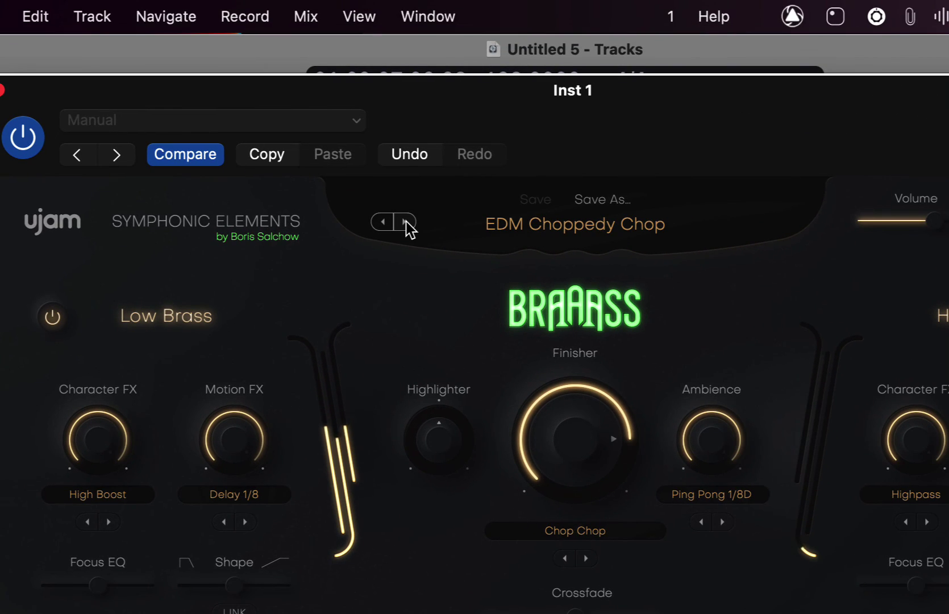
click(405, 221)
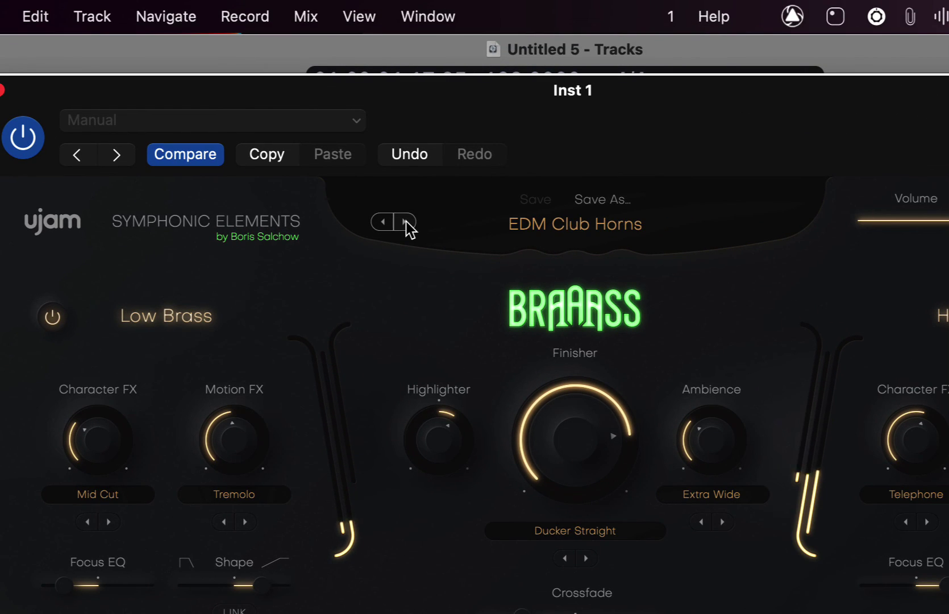